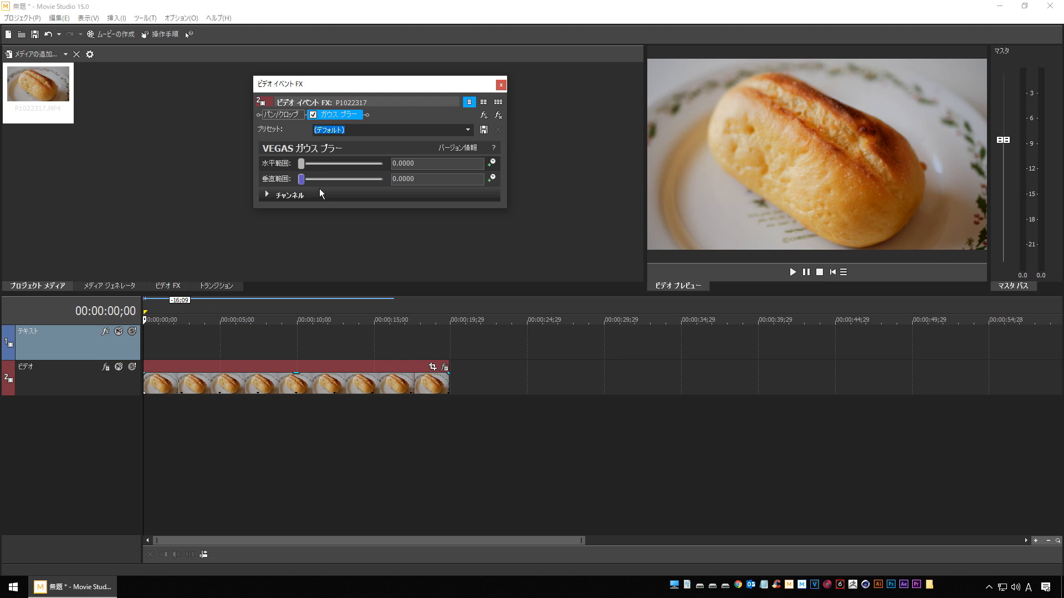
Try out the Gaussian blur's horizontal and vertical ranges with different チャンネル checkboxes, and collapse the チャンネル options.
left_click_drag(303, 168, 264, 182)
left_click(266, 195)
double_click(333, 85)
left_click_drag(332, 85, 330, 75)
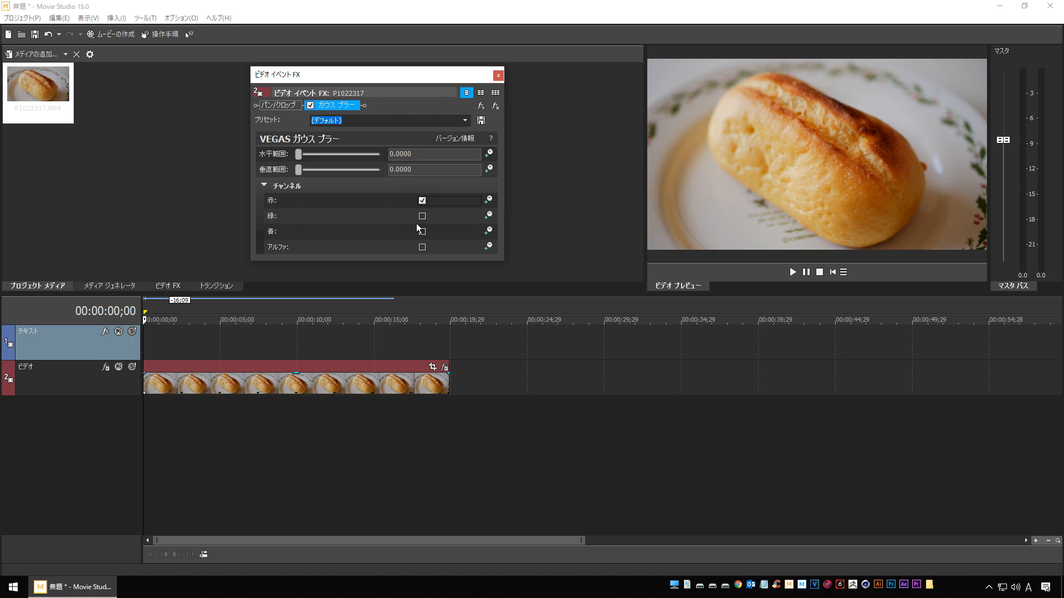
left_click_drag(299, 158, 259, 179)
left_click(422, 200)
left_click_drag(299, 154, 280, 170)
left_click_drag(300, 158, 280, 178)
mouse_move(303, 158)
left_mouse_down()
mouse_move(319, 159)
mouse_move(295, 175)
left_mouse_up()
mouse_move(302, 159)
left_mouse_down()
mouse_move(320, 158)
mouse_move(303, 161)
left_mouse_up()
left_click(265, 186)
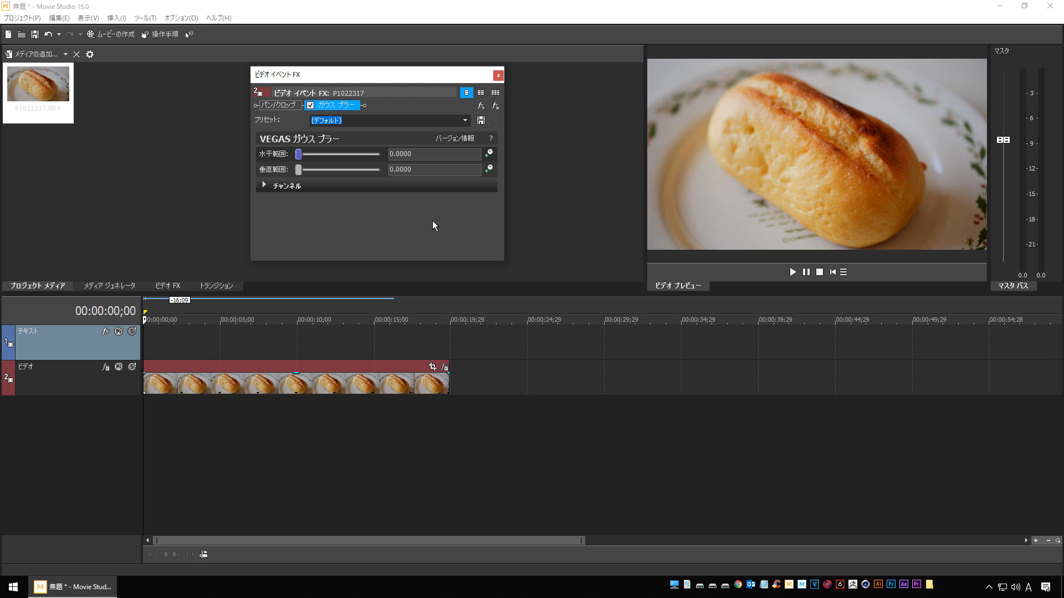
Apply the (デフォルト) preset to the bread clip's Gaussian blur.
left_click(465, 120)
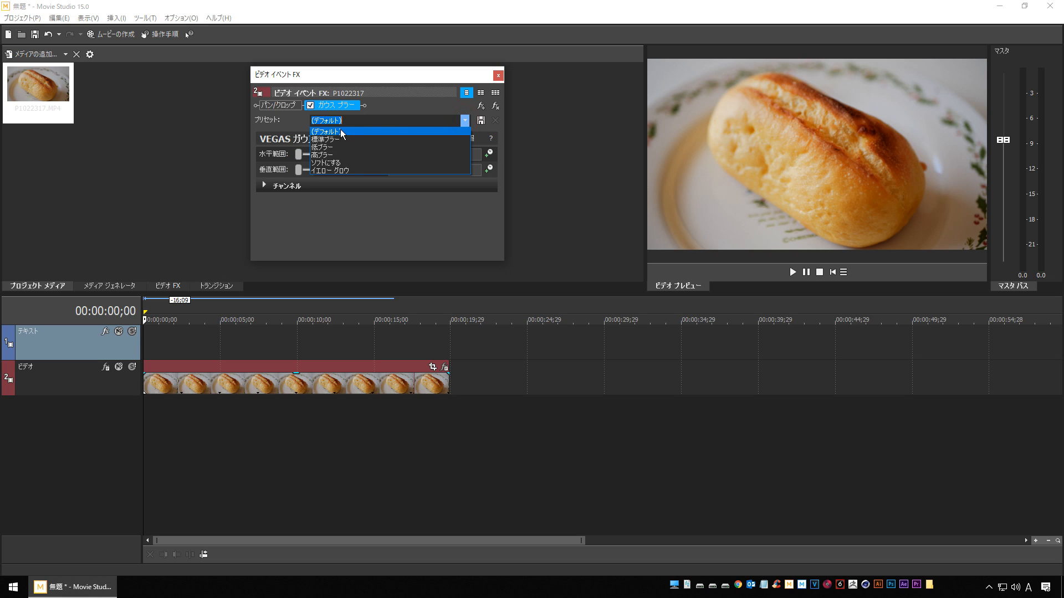
left_click(340, 132)
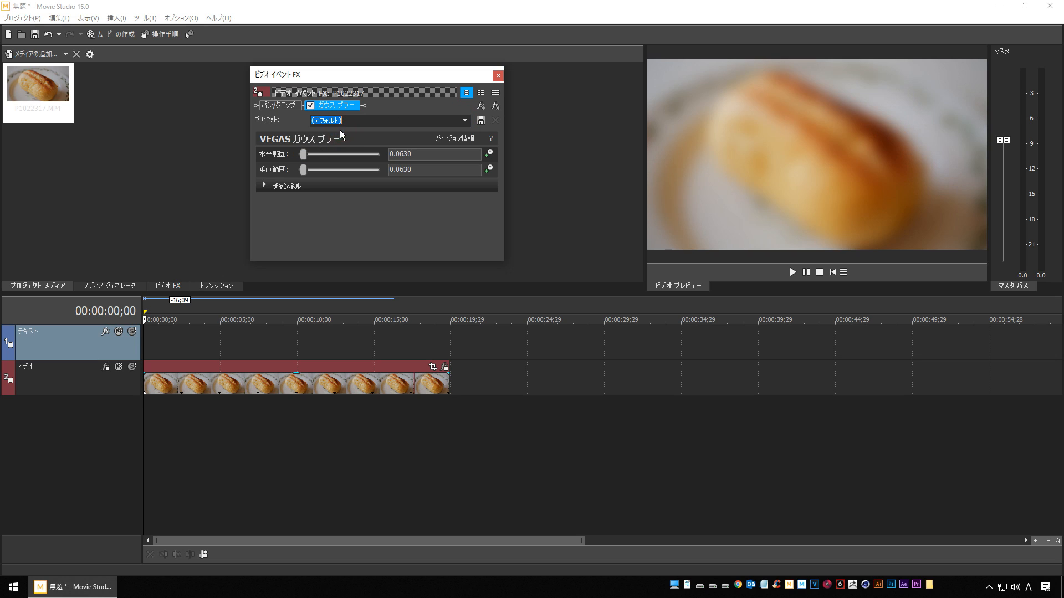
Add the (旧) テキスト generator's デフォルト テキスト preset at the start of the テキスト track.
left_click(118, 286)
left_click_drag(56, 143, 158, 343)
left_click_drag(209, 262, 624, 297)
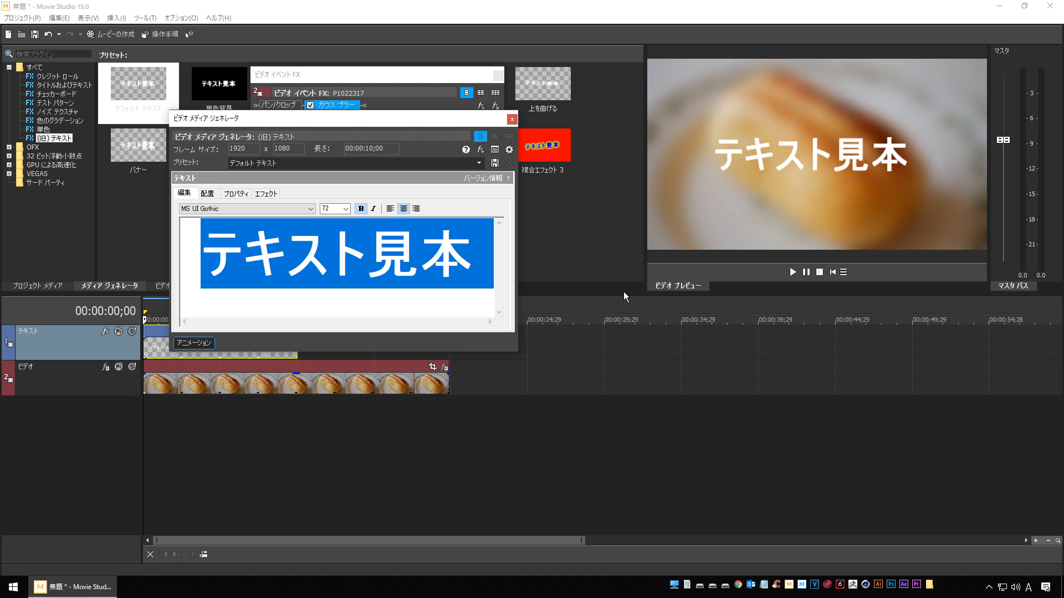
Replace the sample text with はちみつバターブレッド.
key("Zenkaku_Hankaku")
type("はちみつ")
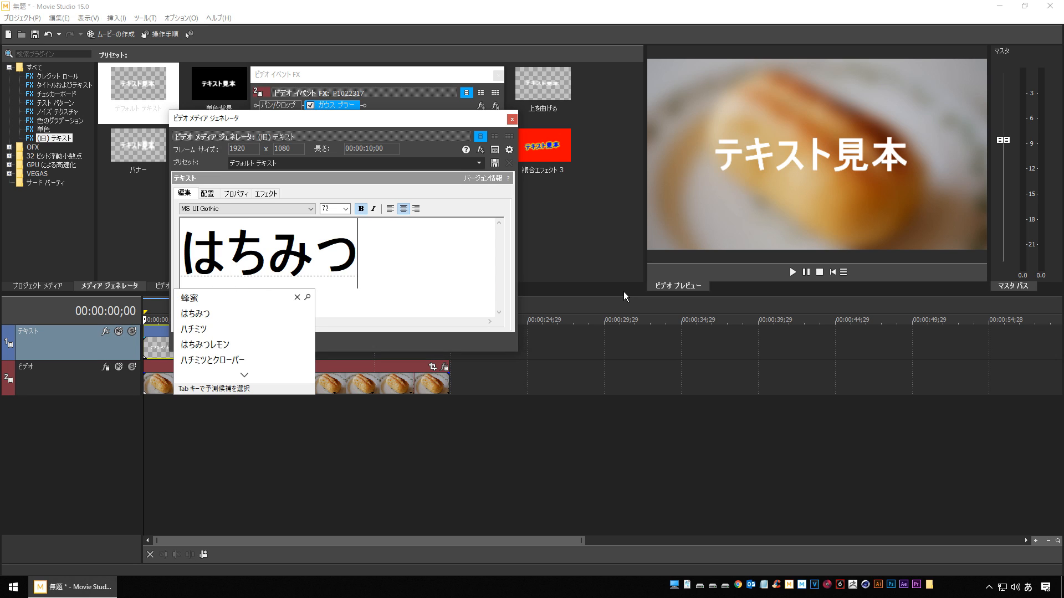
key("Return")
type("ばたー")
key("space")
key("Return")
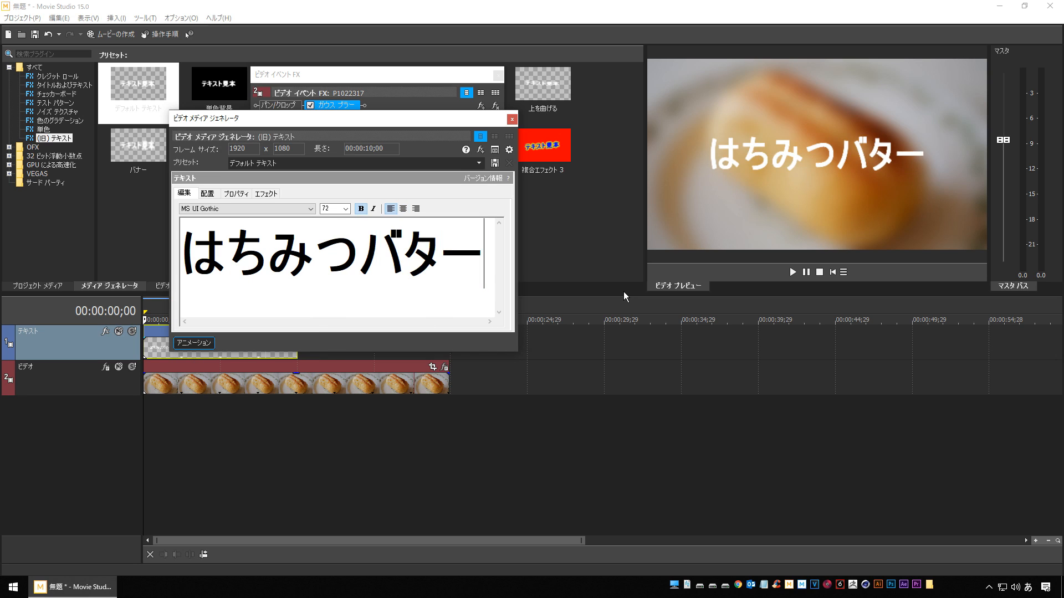
type("ぶれっど")
key("space")
key("Return")
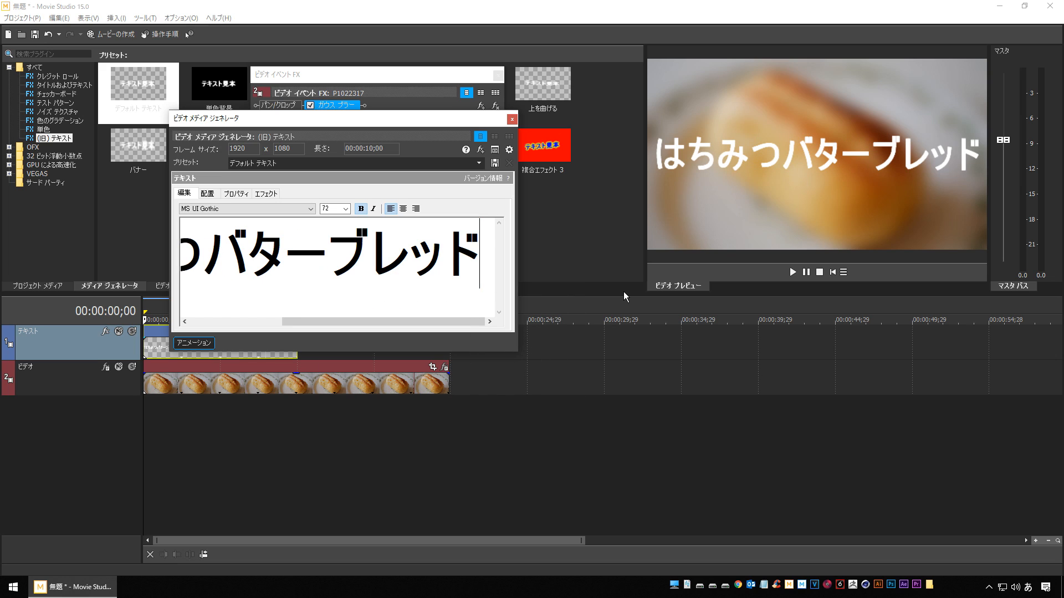
Set the title's font size to 36 and its font to 源ノ角ゴシック JP Bold, and close the text generator.
left_click(345, 208)
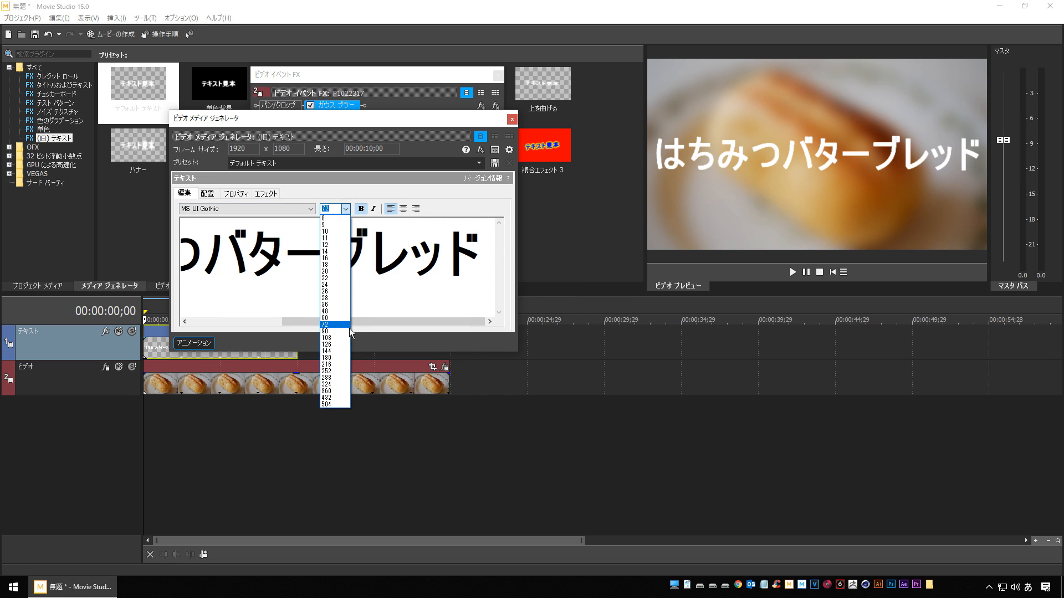
left_click(339, 304)
left_click(310, 209)
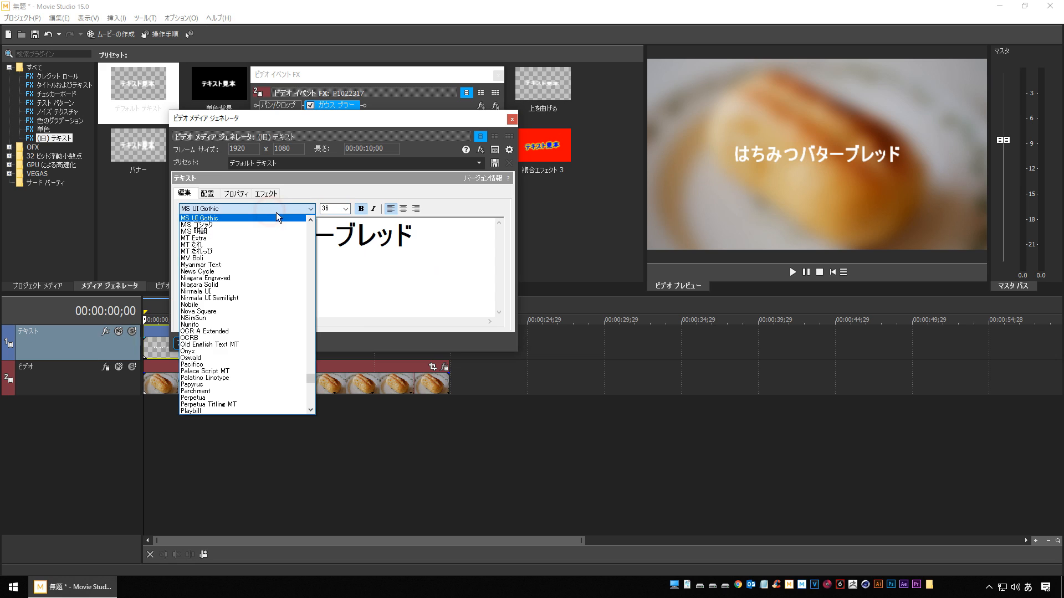
left_click_drag(310, 378, 312, 415)
scroll(240, 314, "up", 3)
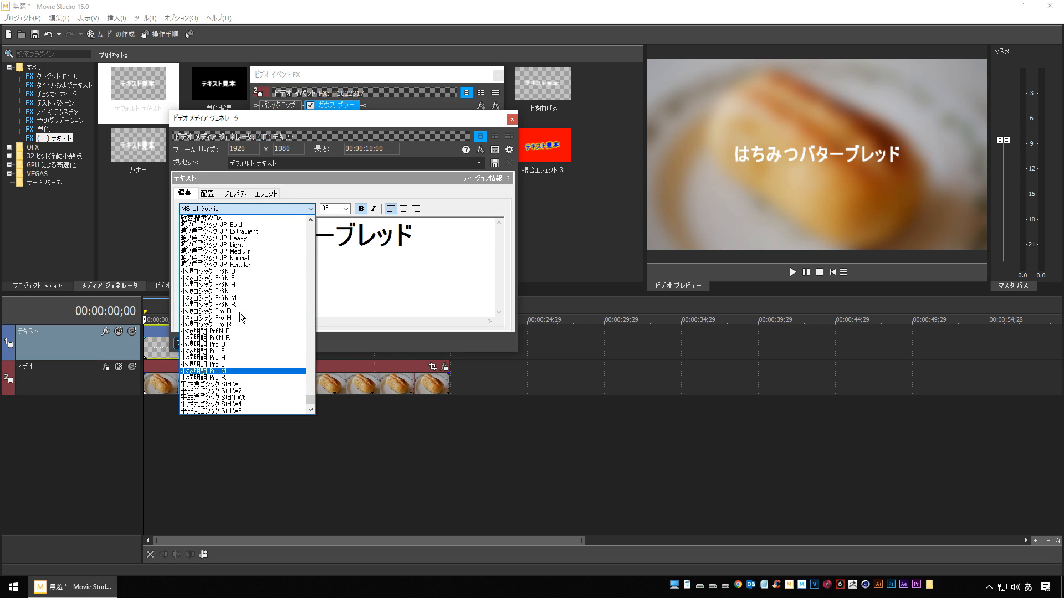
left_click(225, 245)
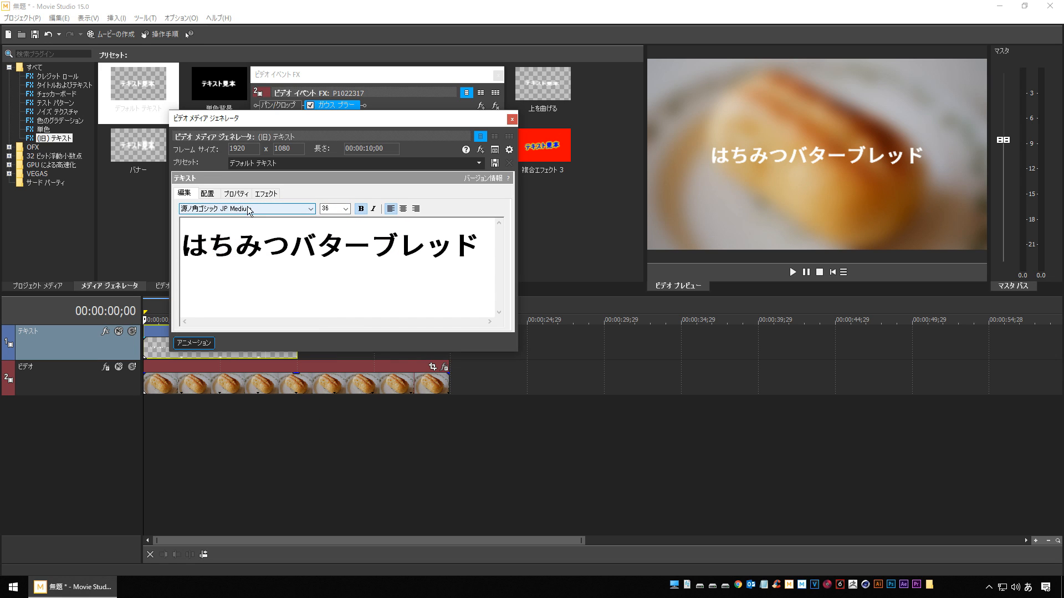
scroll(251, 209, "up", 3)
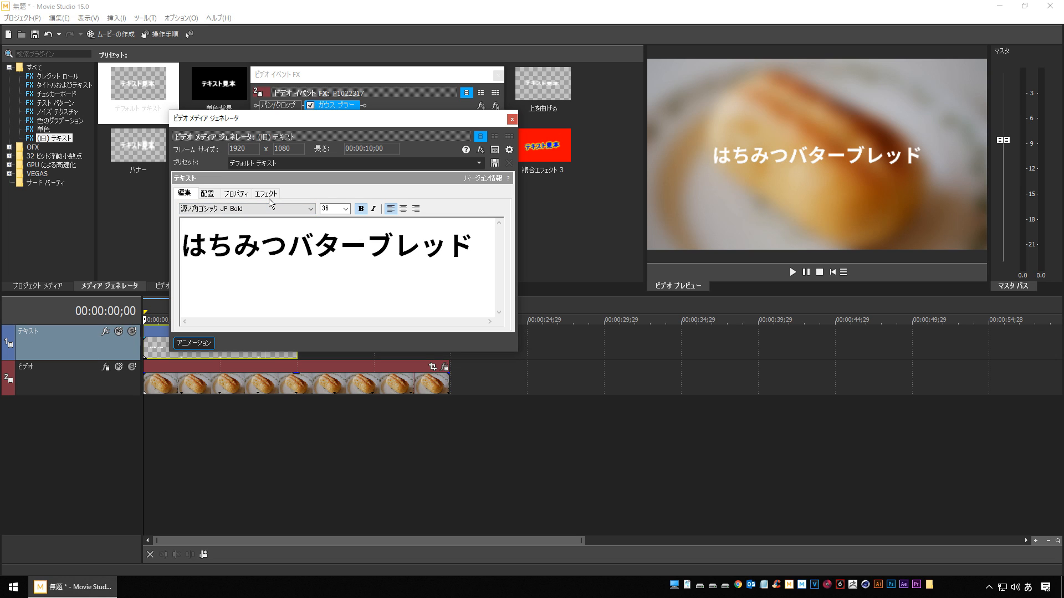
left_click(512, 119)
Trim the end of the text event to about 6 seconds on the timeline.
left_click(228, 432)
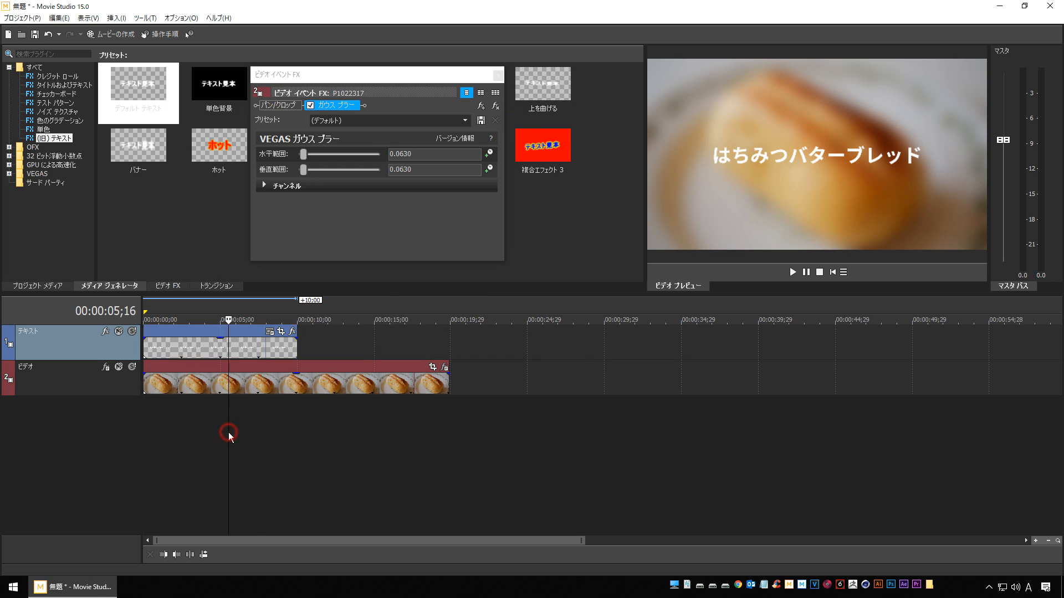
scroll(232, 421, "up", 3)
left_click_drag(553, 344, 391, 344)
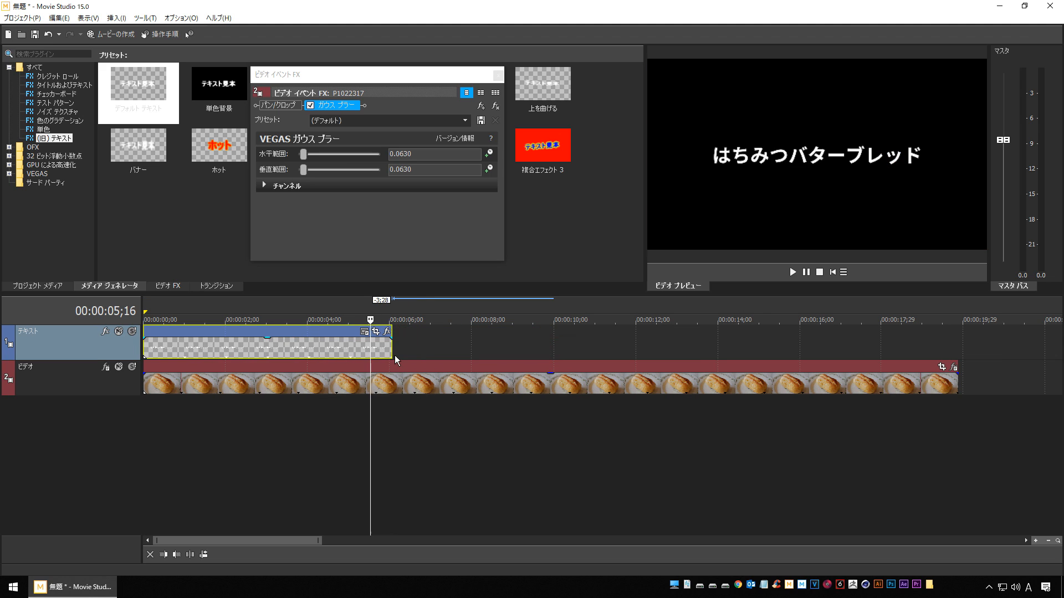
left_click(298, 446)
Give the text event a 1-second fade-out and play back the result from shortly before the fade.
left_click_drag(390, 339, 353, 346)
left_click(345, 431)
key("space")
key("space")
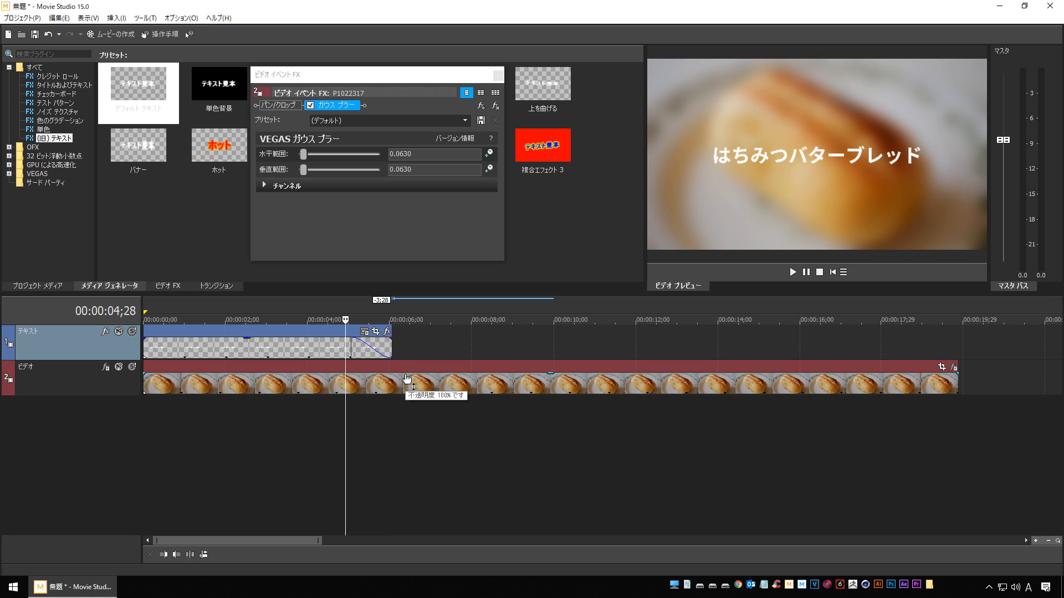
Enable keyframe animation for the blur's horizontal and vertical ranges and add a Gaussian blur keyframe at the text's fade-out start, 00:00:05;02.
left_click(350, 349)
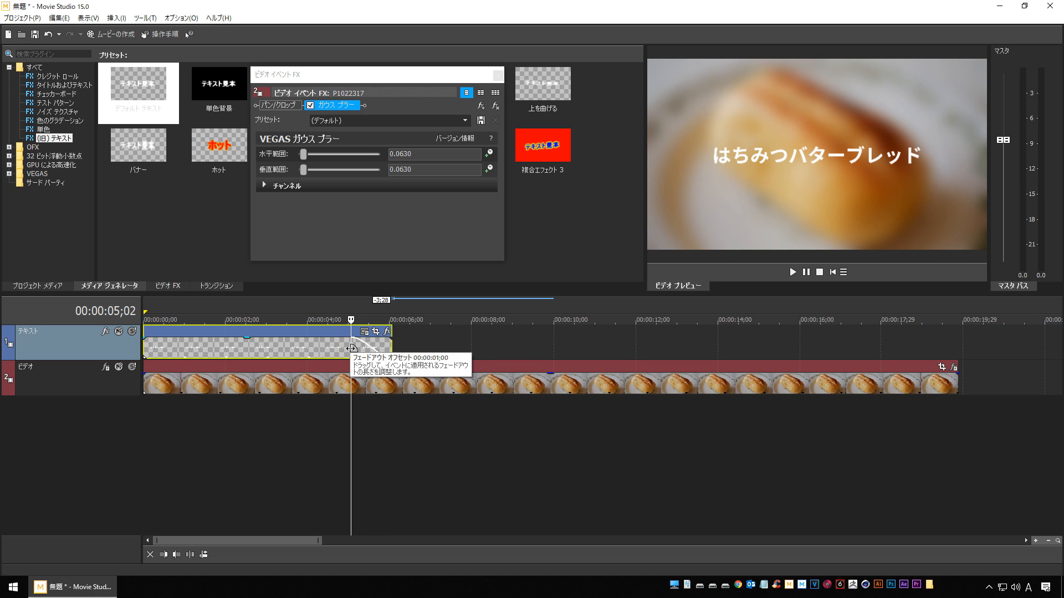
left_click(476, 261)
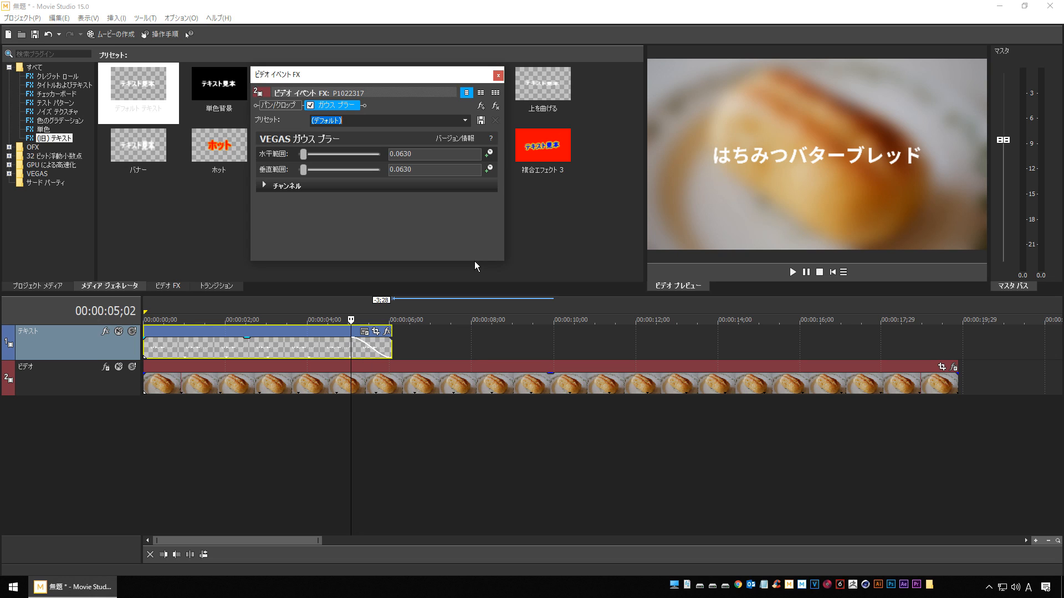
left_click(489, 155)
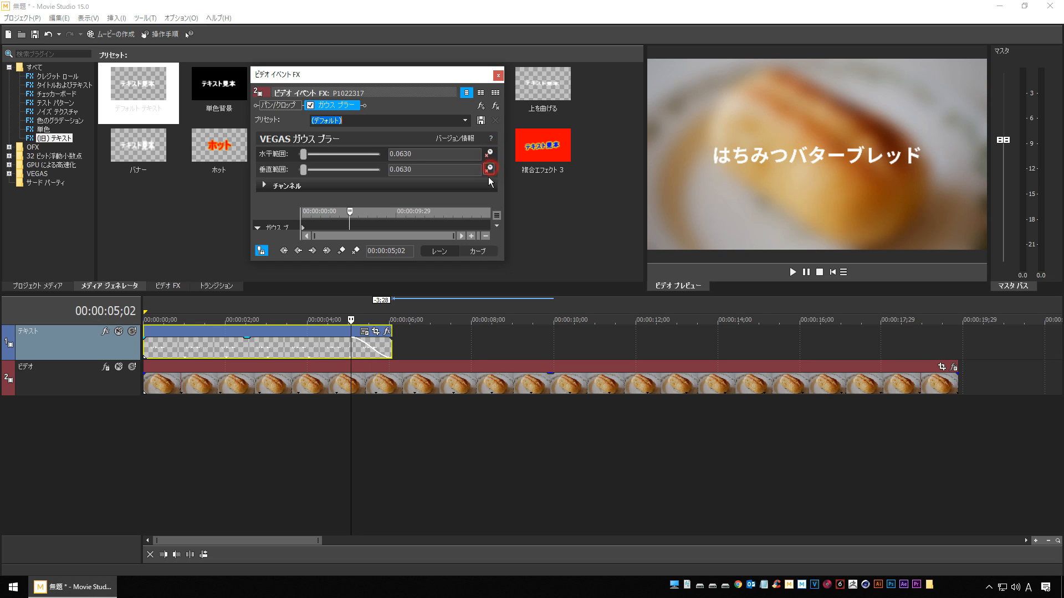
left_click_drag(517, 263, 649, 318)
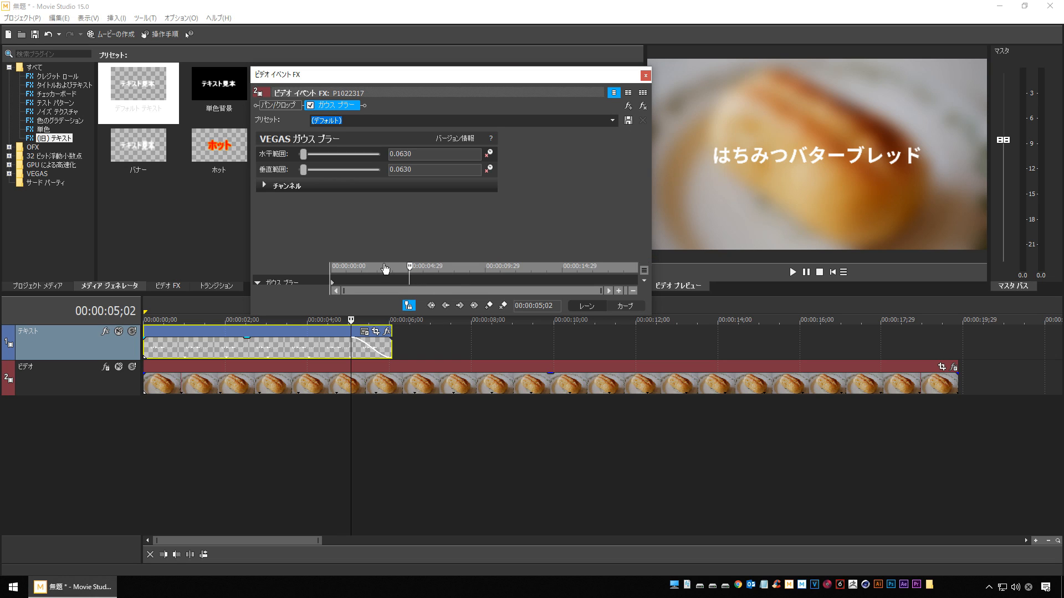
left_click_drag(383, 266, 388, 228)
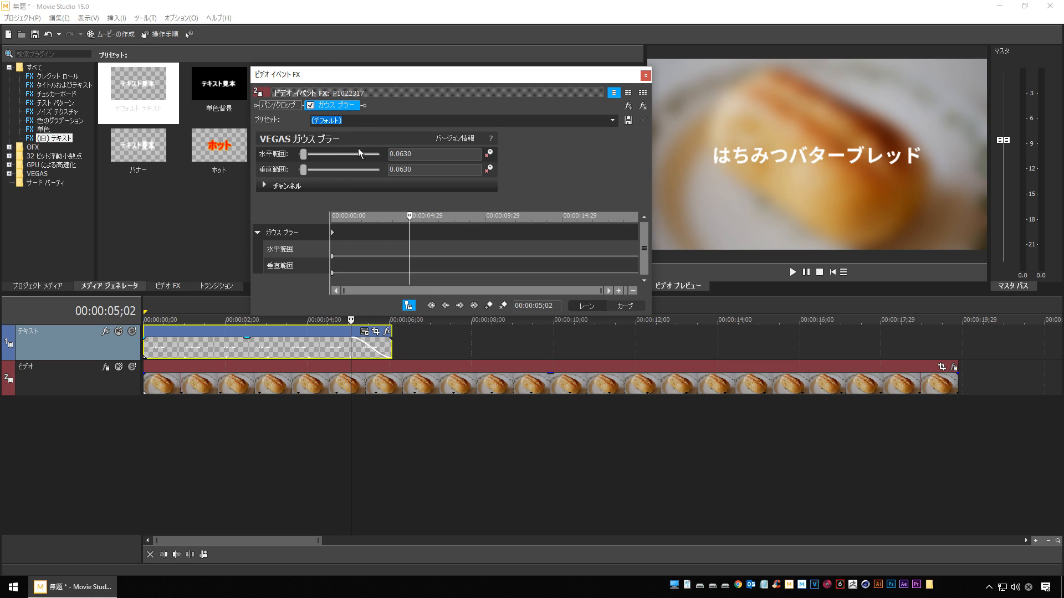
left_click_drag(368, 84, 322, 48)
left_click(363, 270)
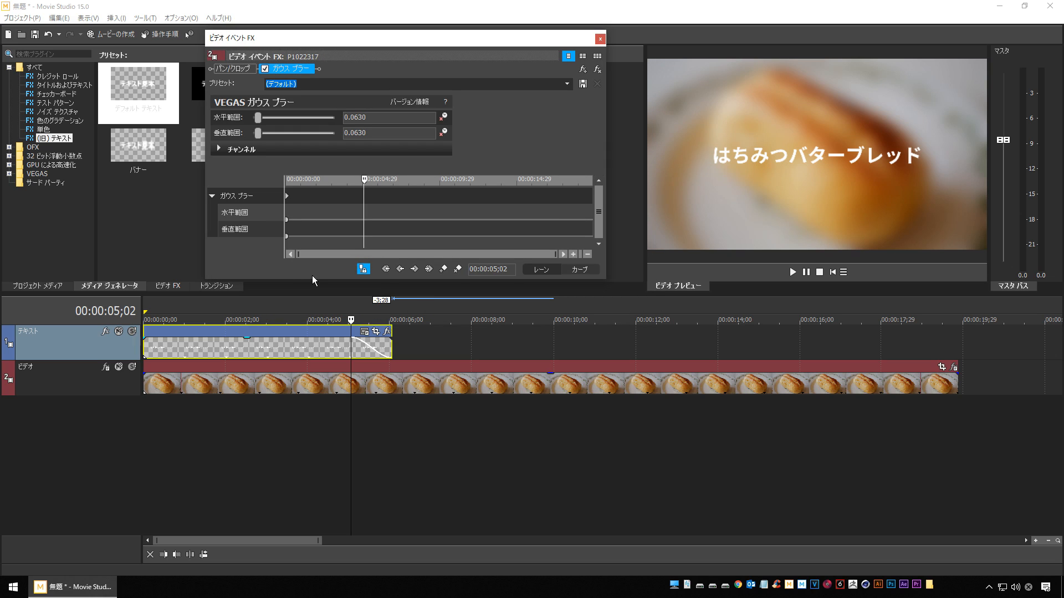
left_click(443, 271)
Set the blur's horizontal and vertical ranges to 0 at the end of the text event, 00:00:06;03.
left_click(391, 349)
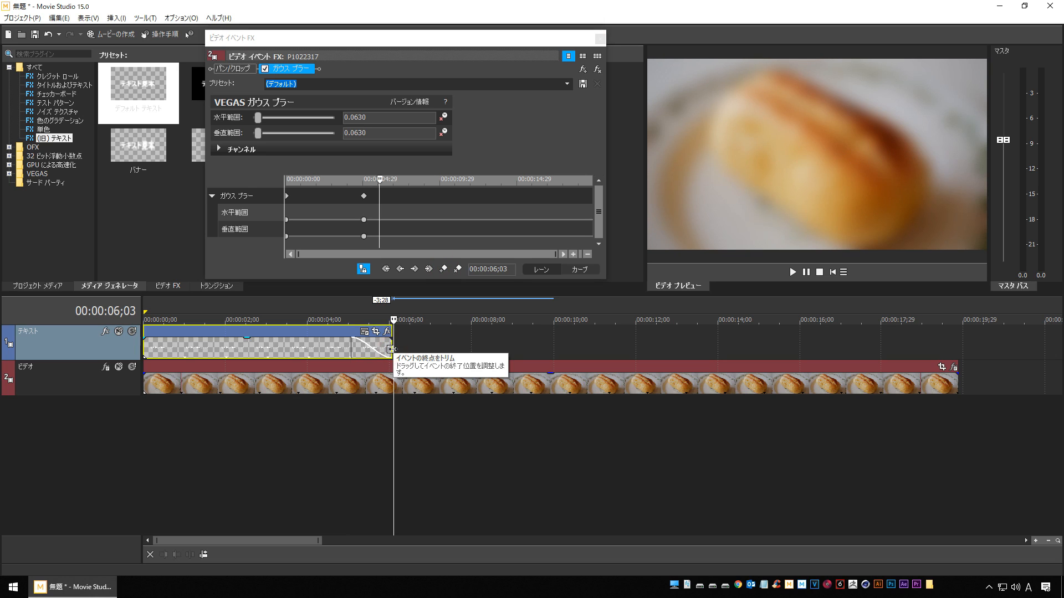
left_click(386, 119)
type("0")
left_click(390, 133)
type("0")
key("Return")
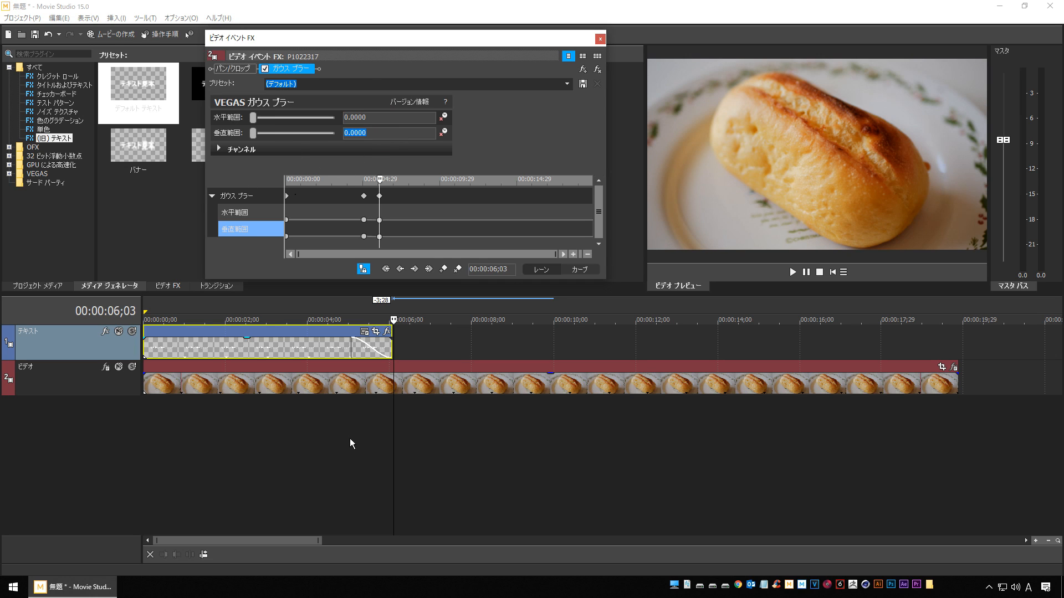
Play back the section around the text's fade-out to check that the blur clears as the title disappears.
left_click(333, 440)
key("space")
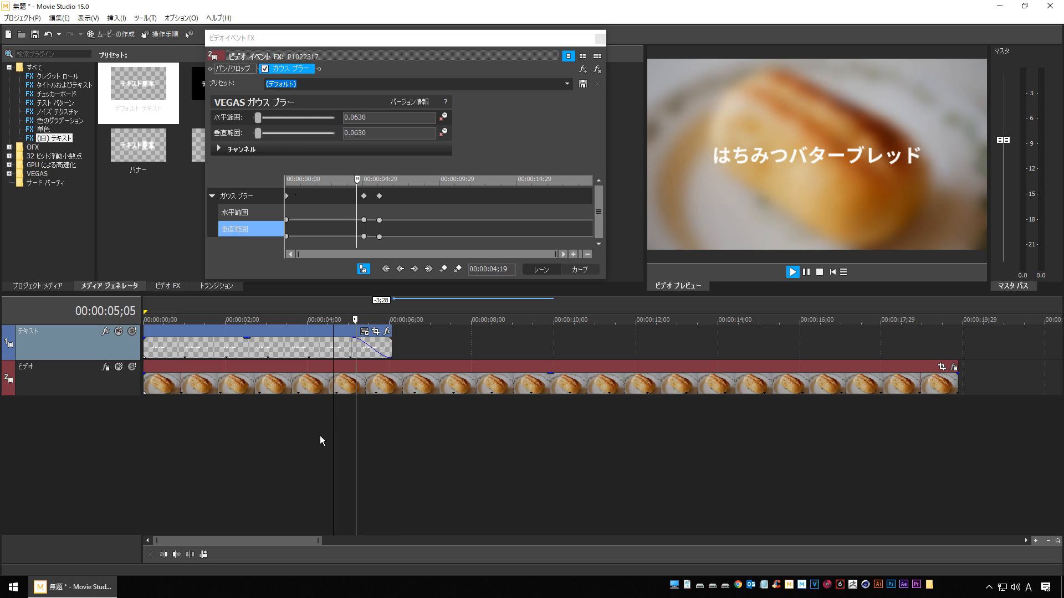
left_click(297, 428)
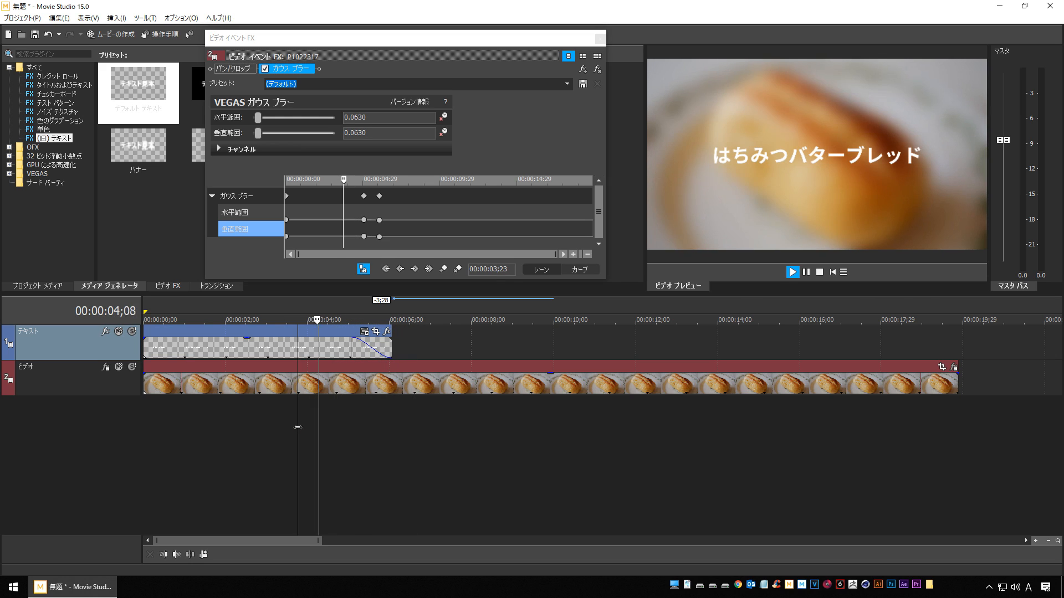
left_click(299, 427)
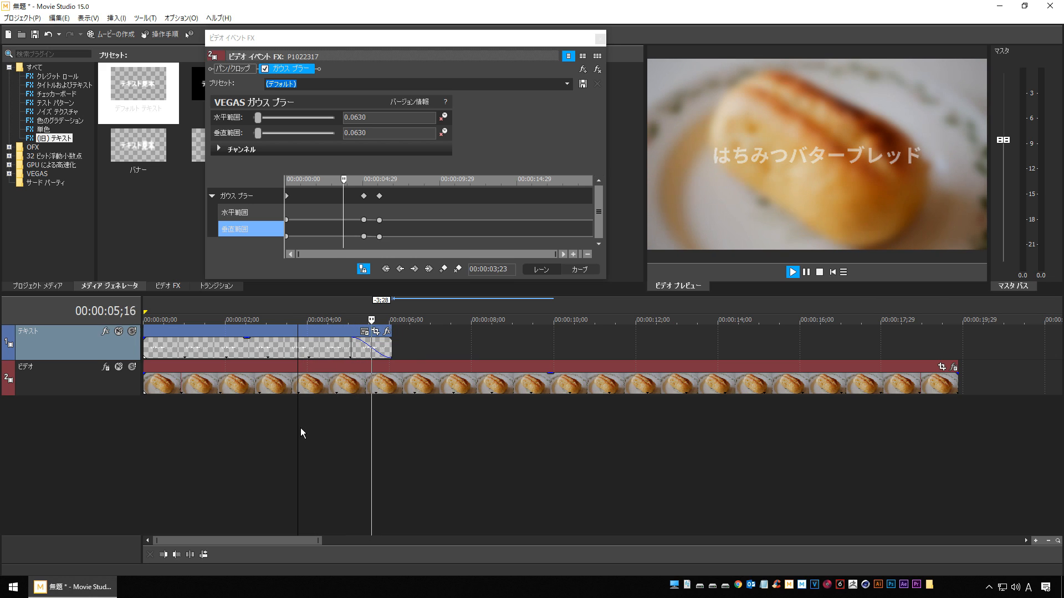
left_click(301, 428)
key("space")
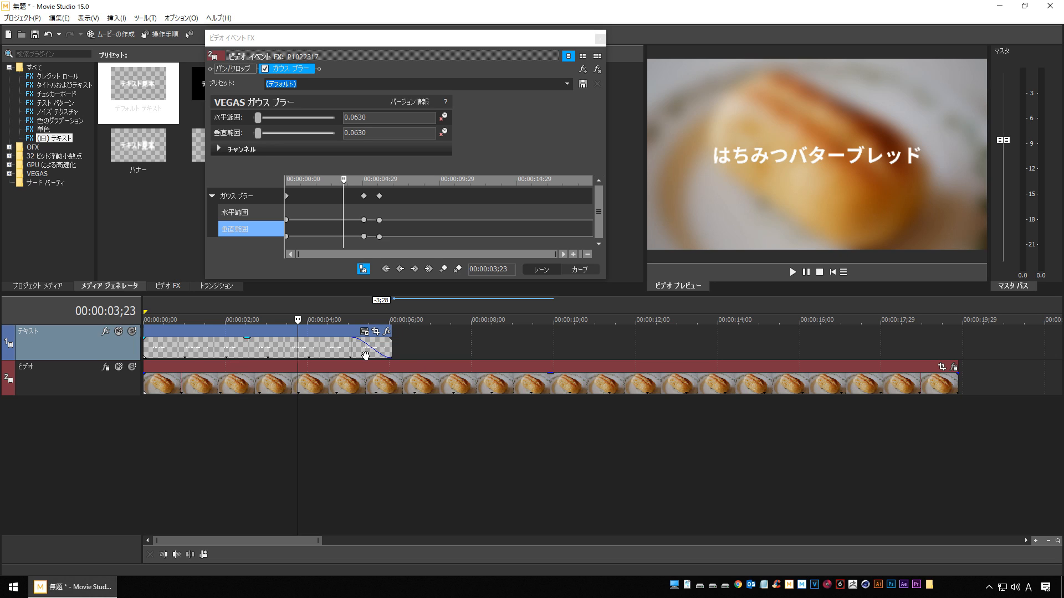
Extend the text event to about 00:00:14;29 with a 4-second fade-in and a fade-out of about 4 seconds.
left_click_drag(391, 345, 554, 355)
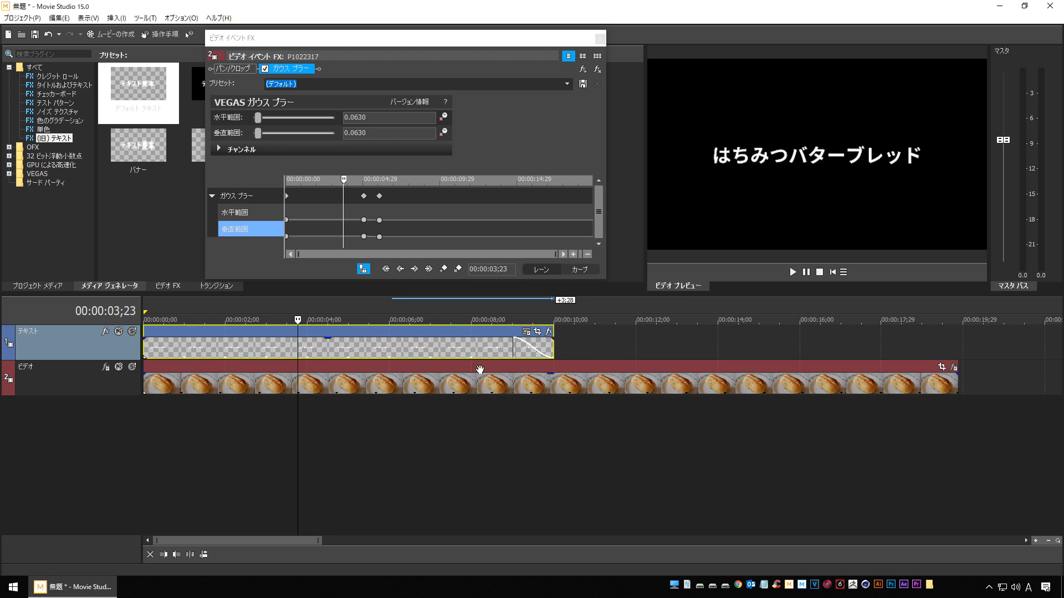
mouse_move(143, 340)
left_mouse_down()
mouse_move(320, 345)
mouse_move(308, 345)
left_mouse_up()
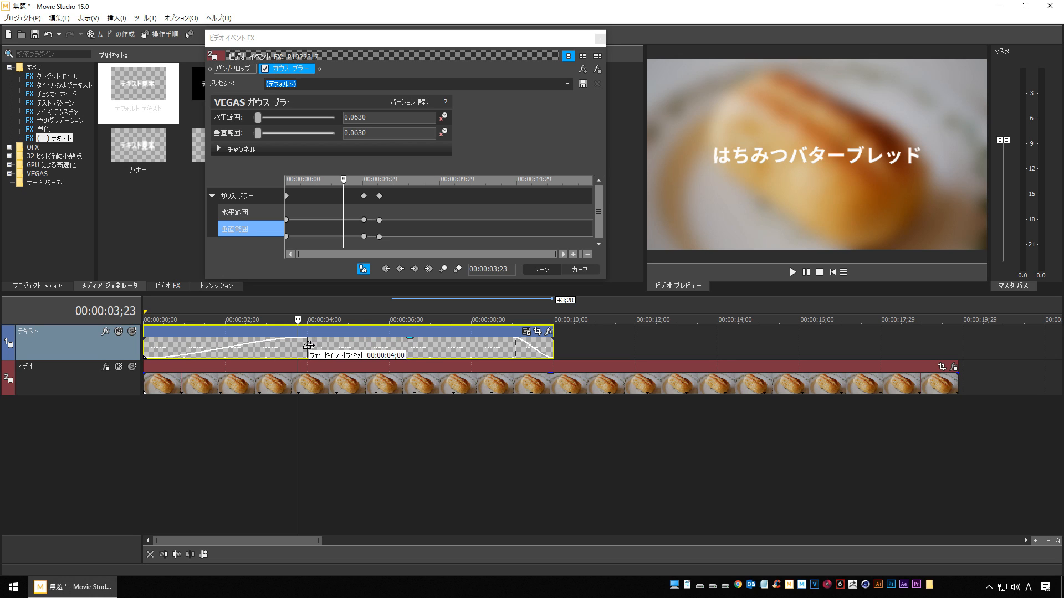
left_click_drag(553, 348, 597, 367)
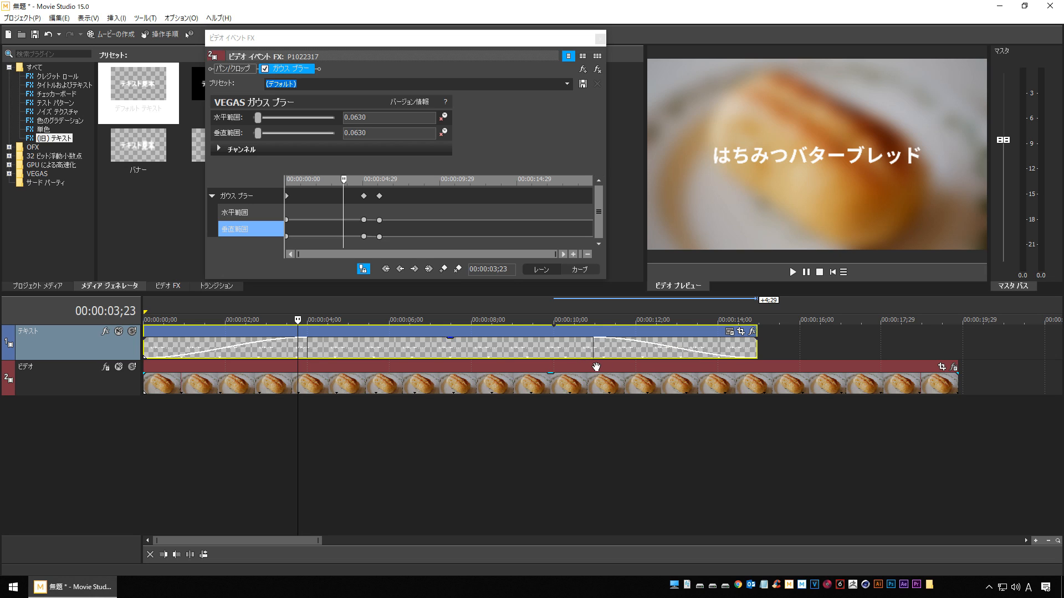
Move the last two Gaussian blur keyframes to the start and end of the text's fade-out, about 00:00:10;29 and 00:00:14;29.
left_click(391, 452)
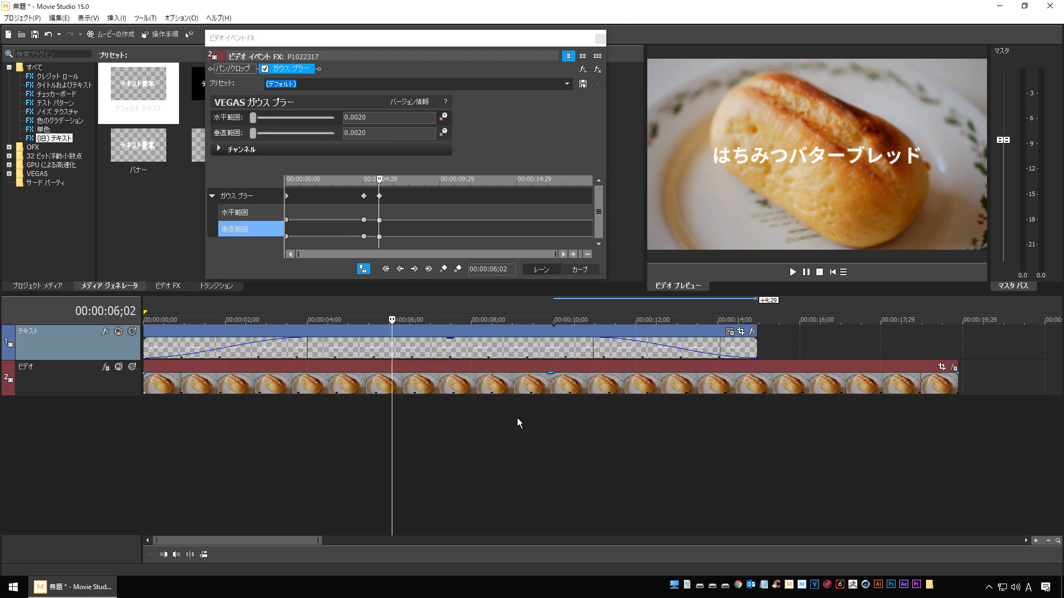
left_click(595, 383)
left_click(590, 351)
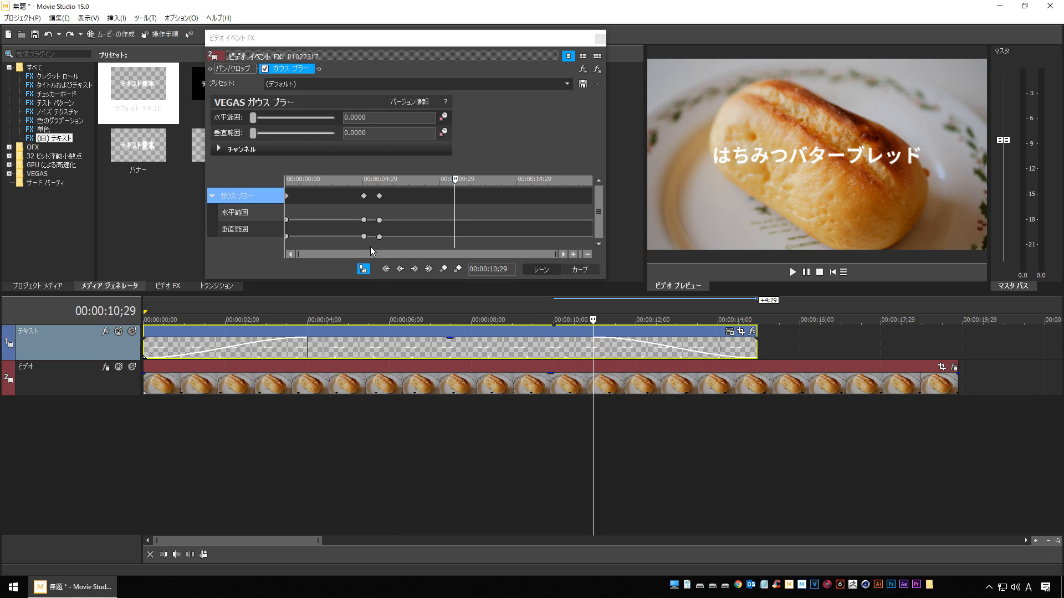
left_click_drag(381, 197, 461, 204)
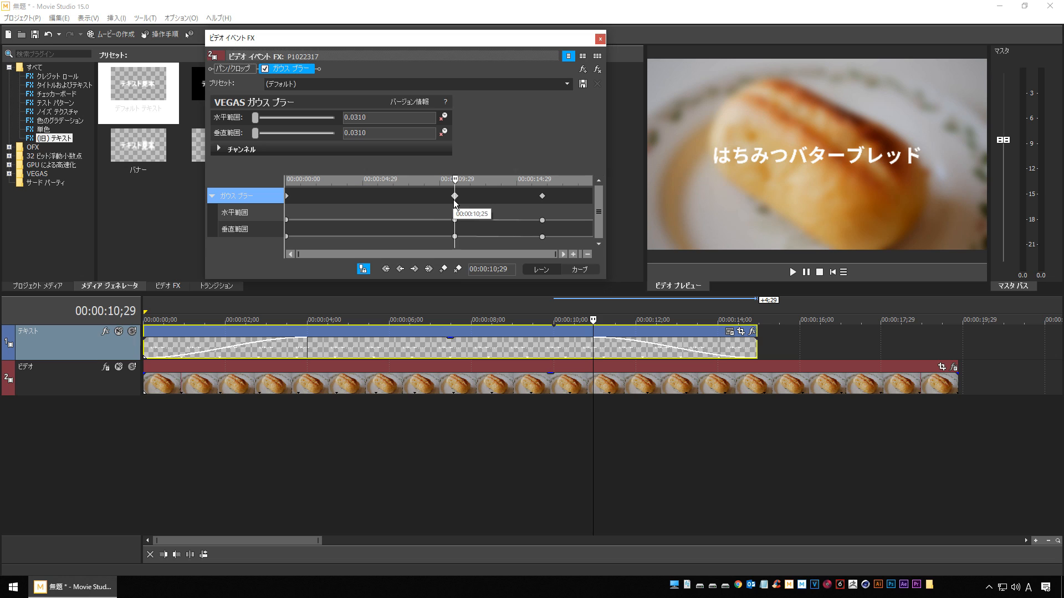
left_click(758, 356)
left_click_drag(543, 197, 517, 197)
left_click(584, 450)
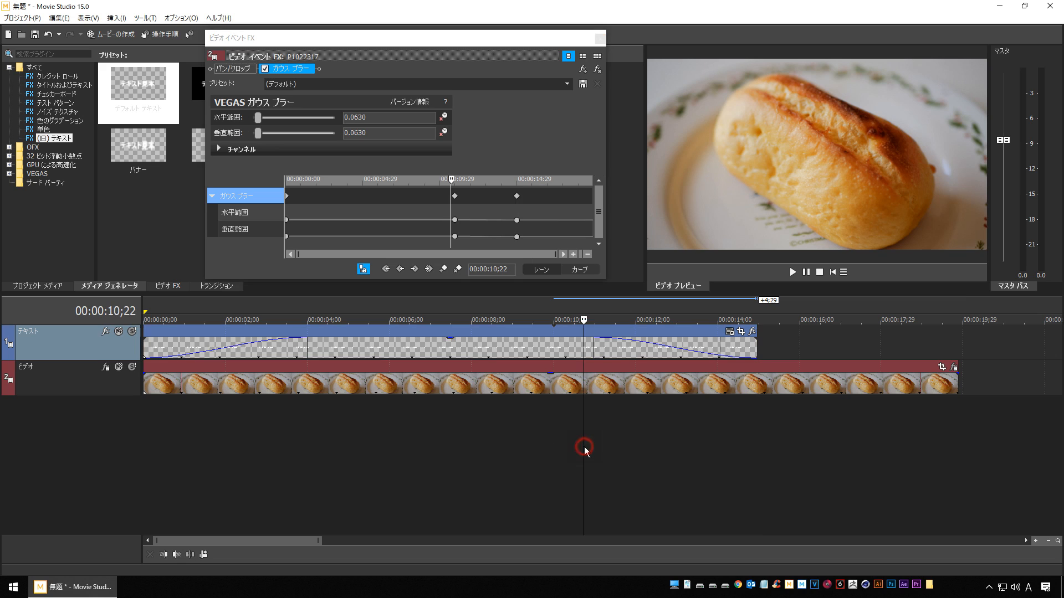
Play back the section from about 00:00:10;22 to check the blur against the text's longer fade-out.
key("space")
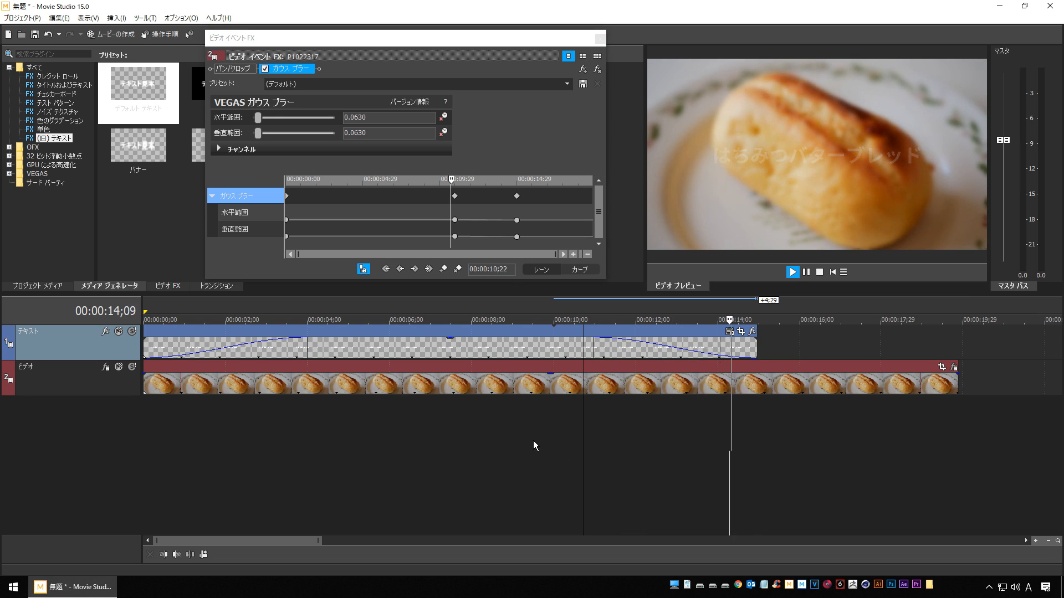
left_click(557, 431)
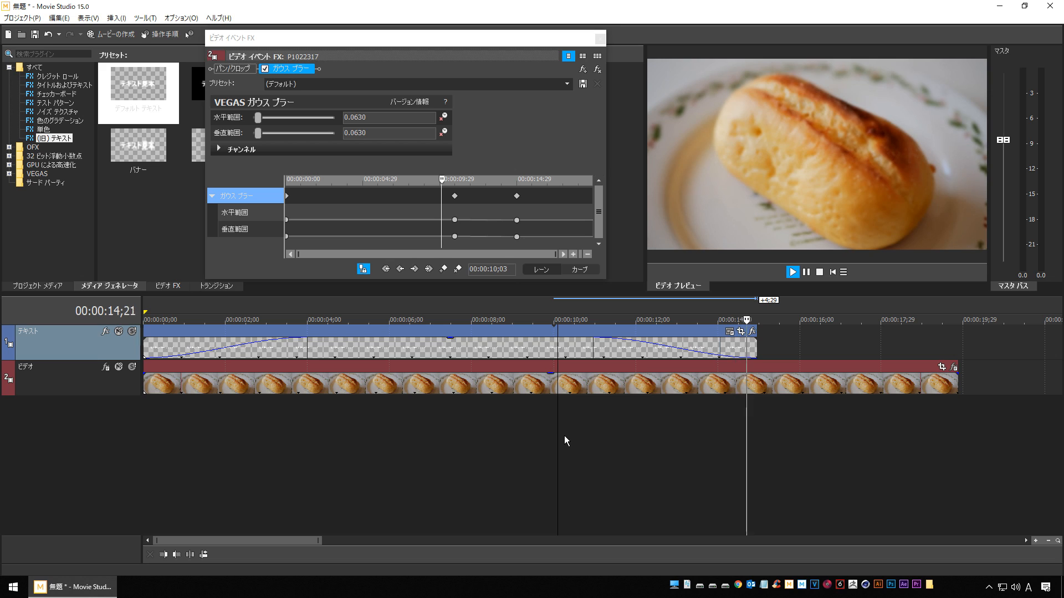
key("space")
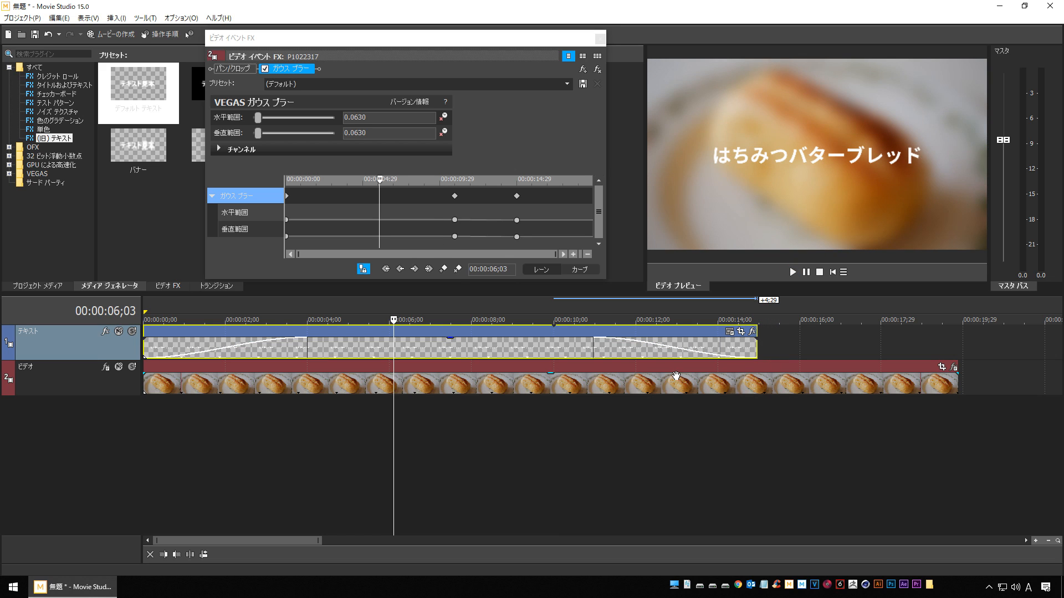
Add the VEGAS Gaussian Blur (VEGAS ガウス ブラー) effect to the text event.
left_click(752, 332)
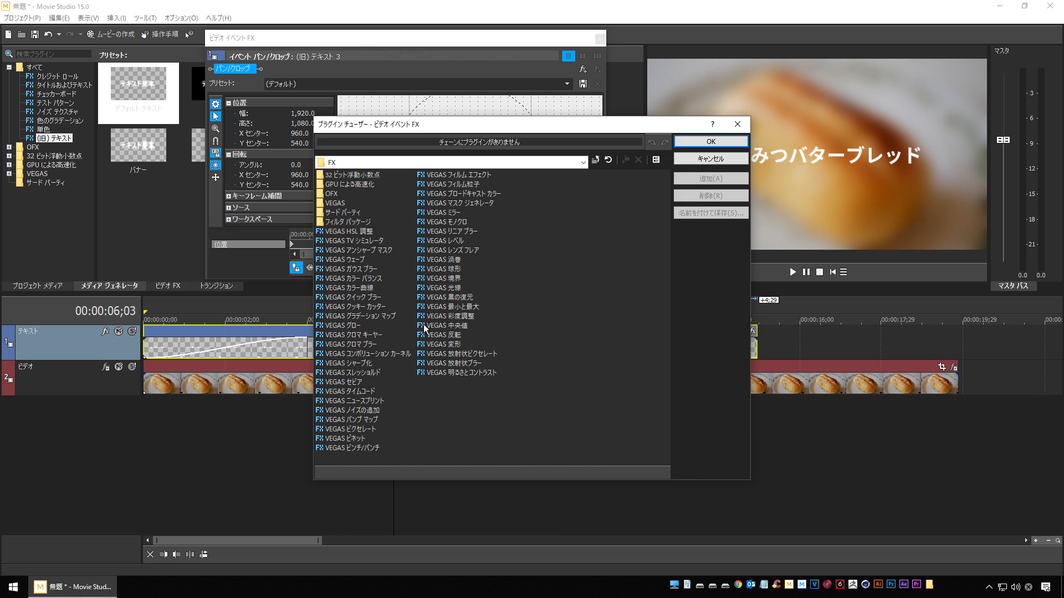
left_click(352, 269)
left_click(697, 180)
left_click(705, 141)
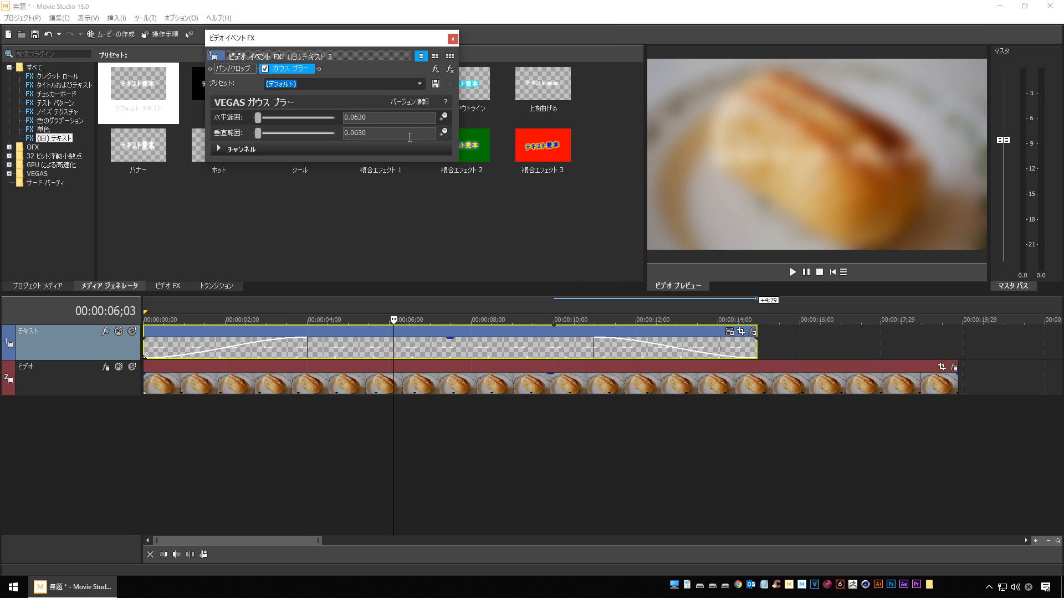
Enable keyframe animation for the text blur's horizontal and vertical ranges at 00:00:00;00, and enlarge the effect window to show their lanes.
left_click(521, 339)
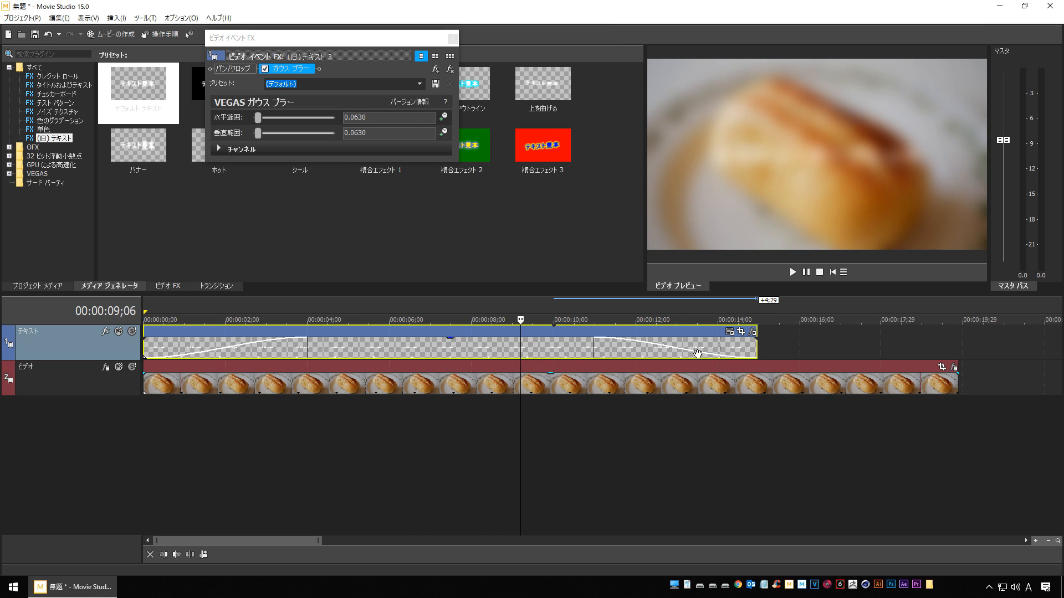
left_click(832, 272)
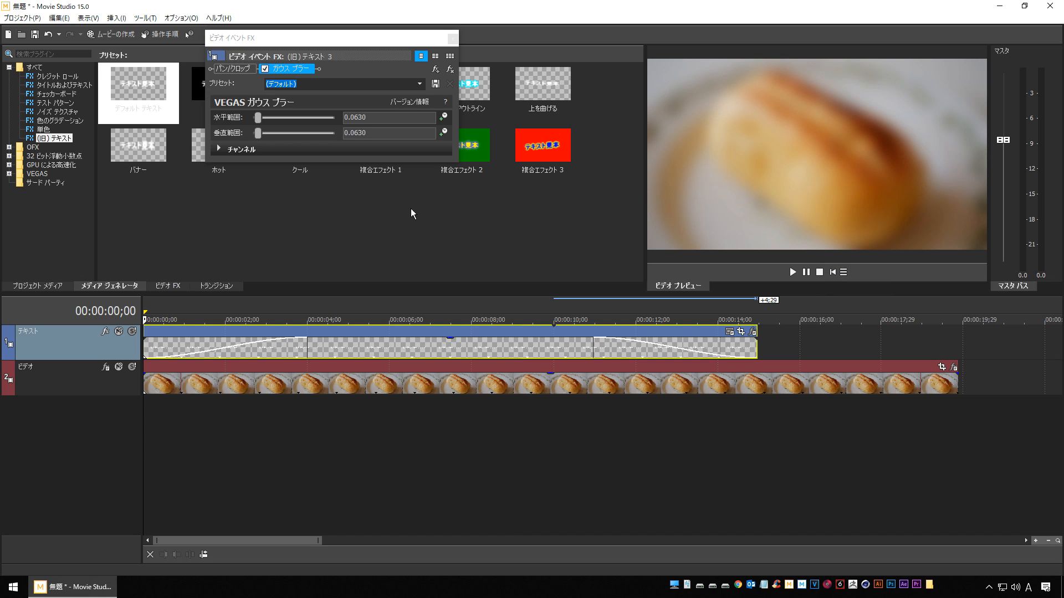
left_click_drag(452, 162, 596, 264)
left_click(443, 117)
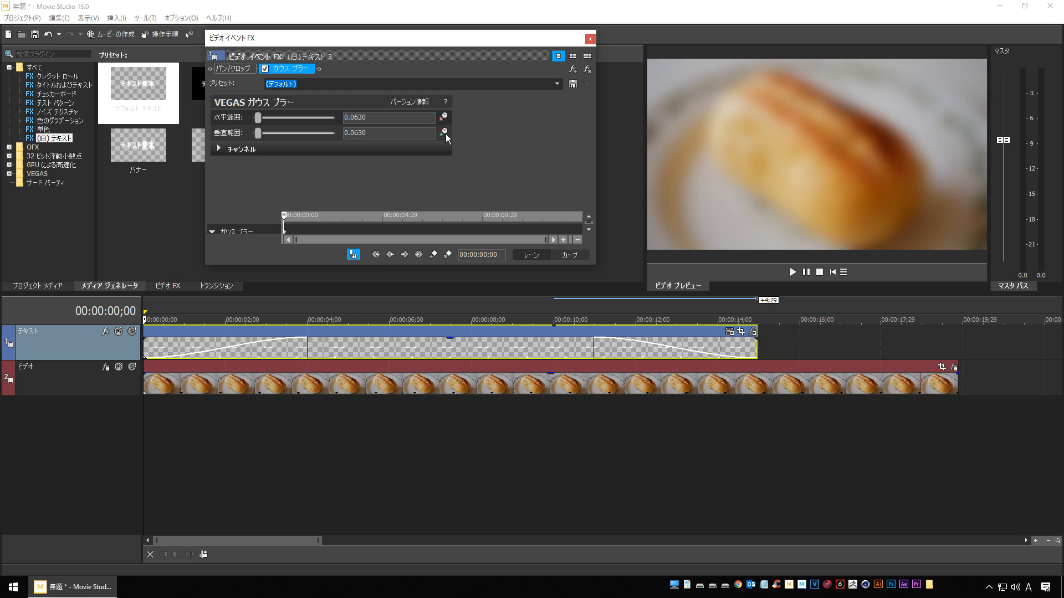
left_click_drag(344, 210, 356, 170)
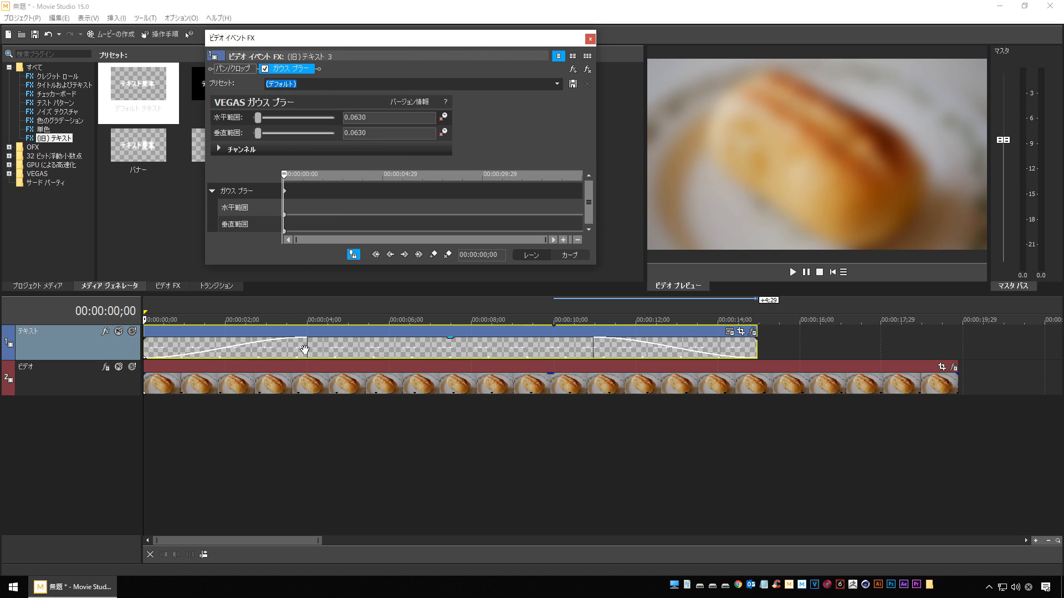
Set the text blur's horizontal and vertical ranges to 0 at the end of the fade-in, 00:00:04;00.
left_click(304, 349)
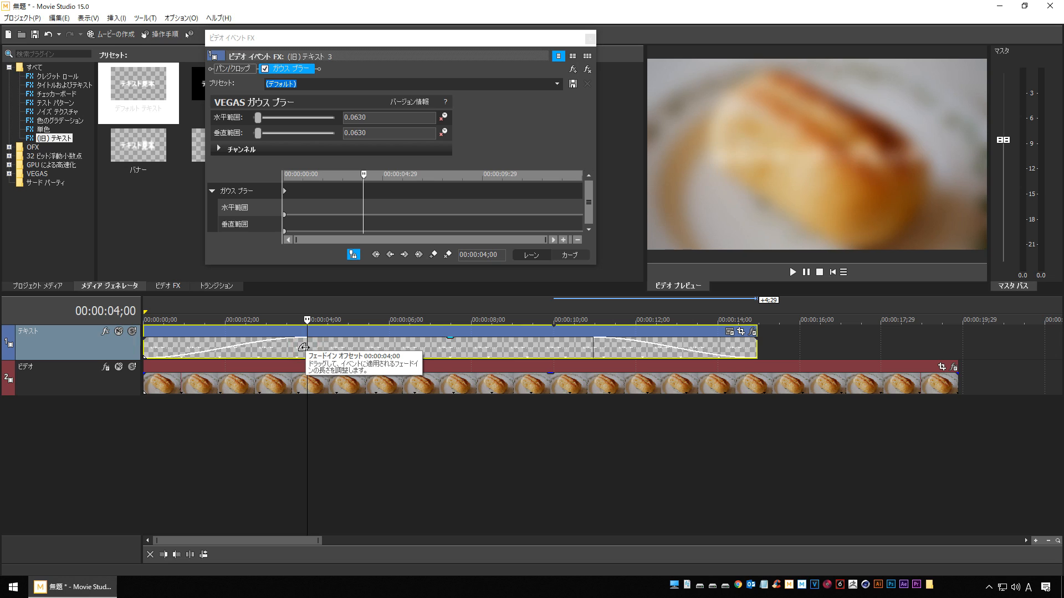
left_click(262, 119)
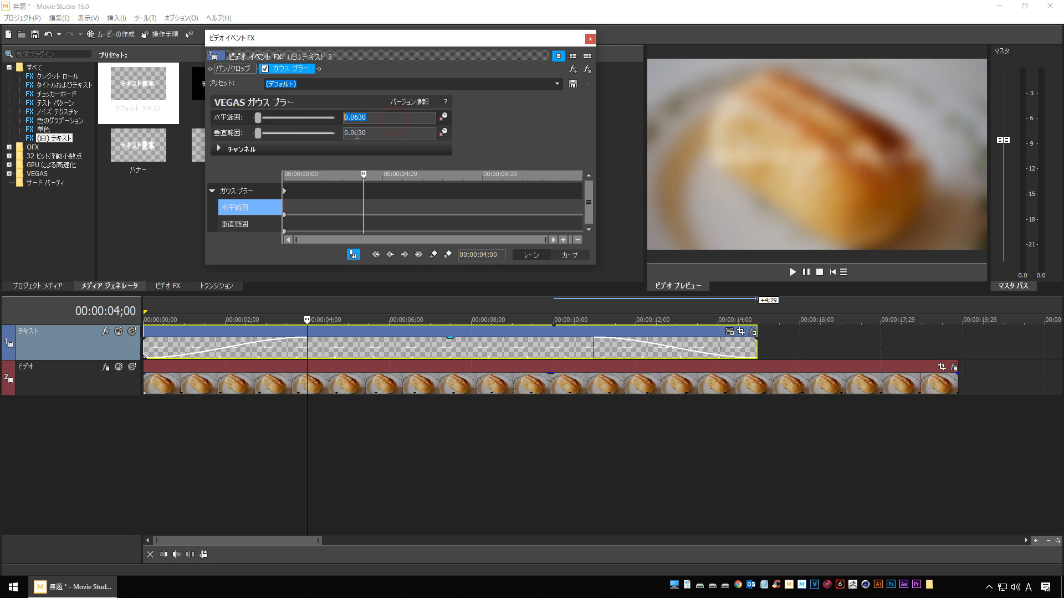
type("0")
key("Return")
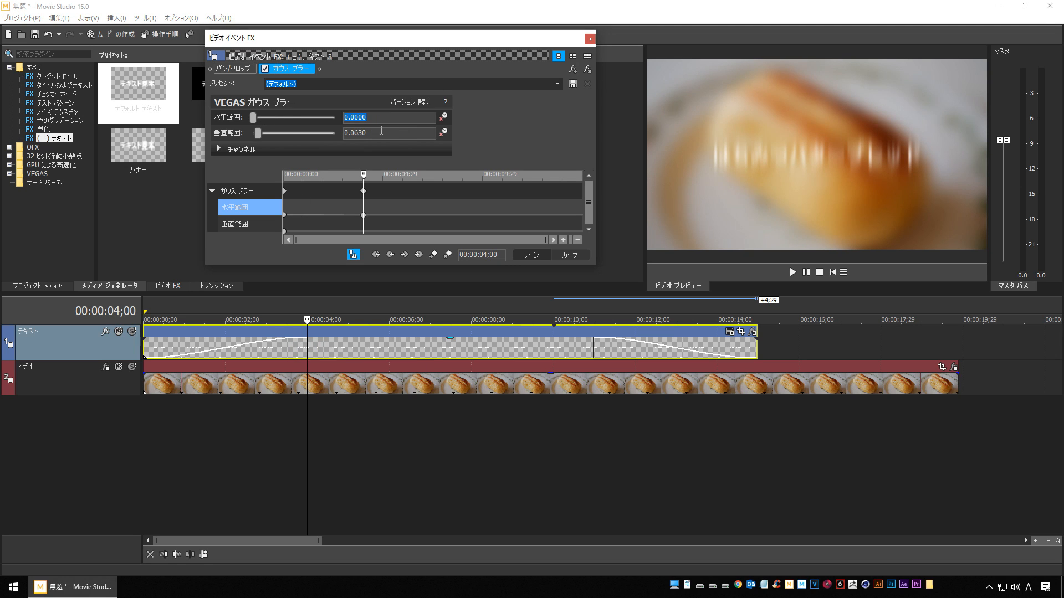
left_click(380, 132)
type("0")
key("Return")
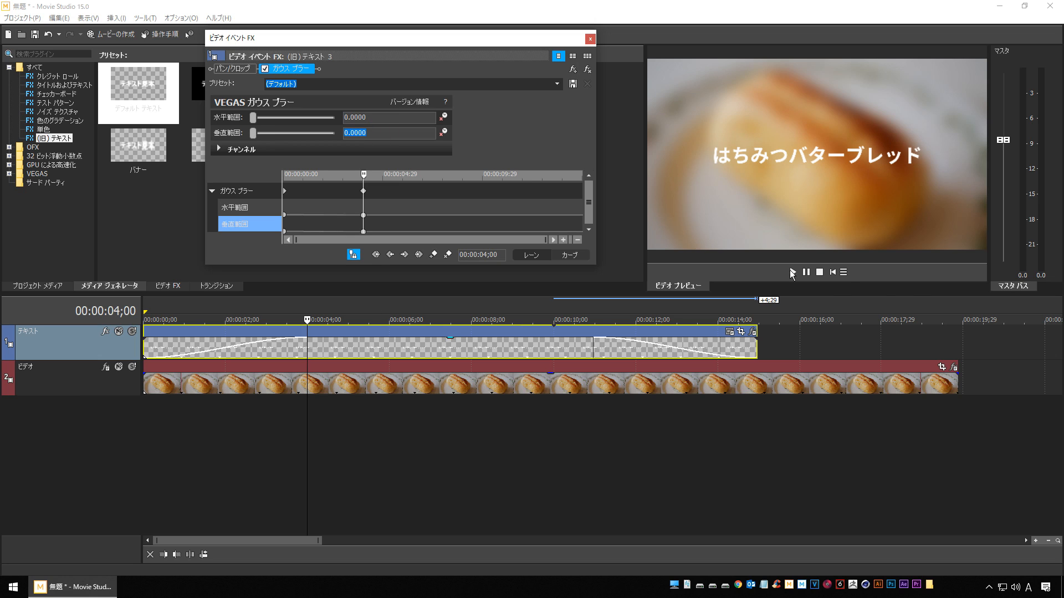
Play back from the start to check that the title sharpens as it fades in.
left_click(832, 272)
key("space")
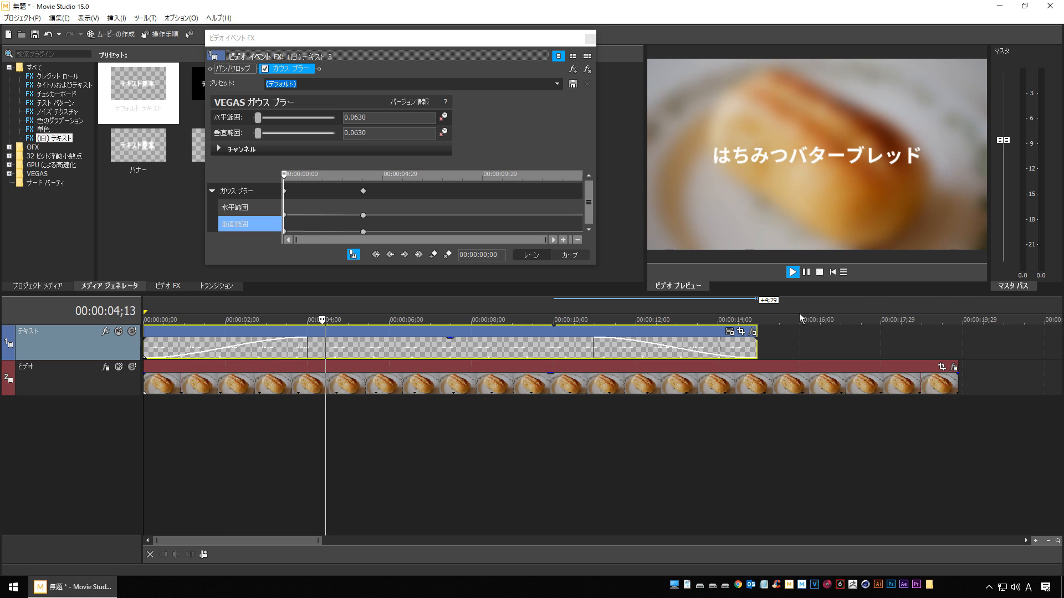
left_click(835, 274)
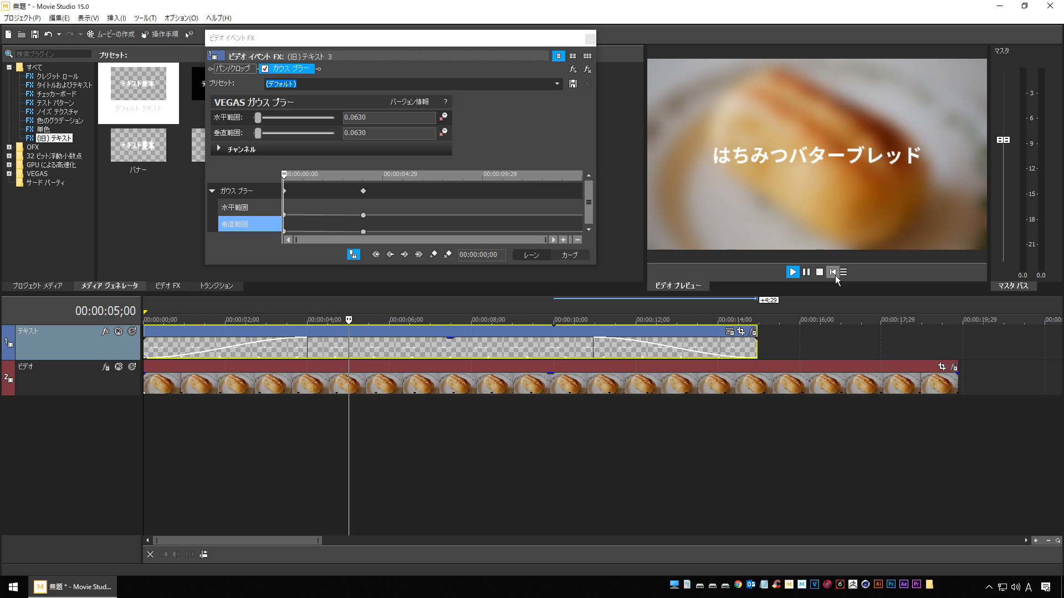
left_click(835, 275)
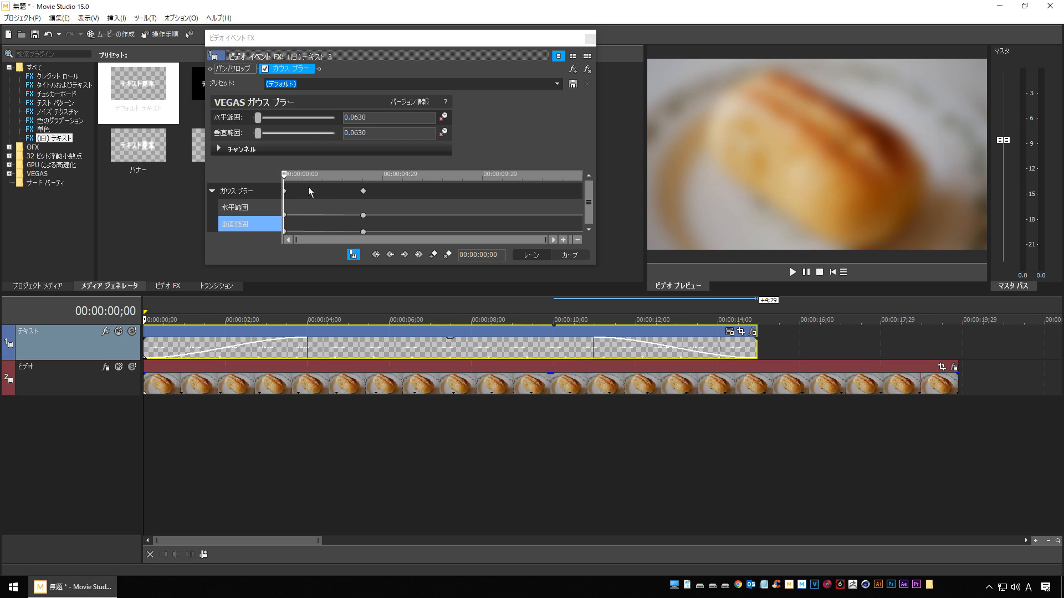
Copy the text blur's starting horizontal range value and add a Gaussian blur keyframe at the start of the fade-out, 00:00:10;29.
left_click(394, 119)
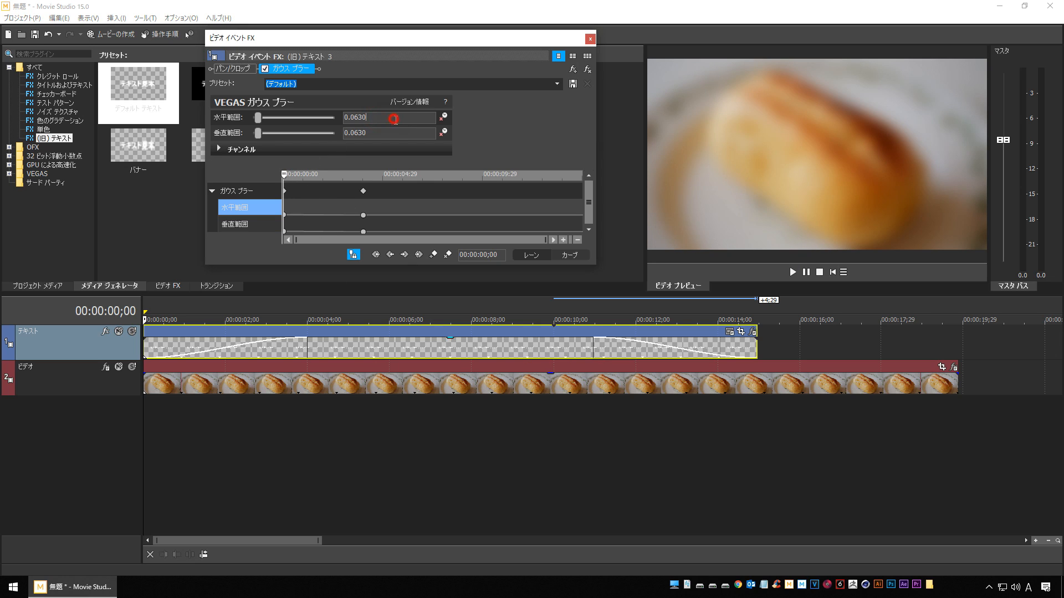
right_click(340, 120)
left_click(377, 148)
left_click(594, 350)
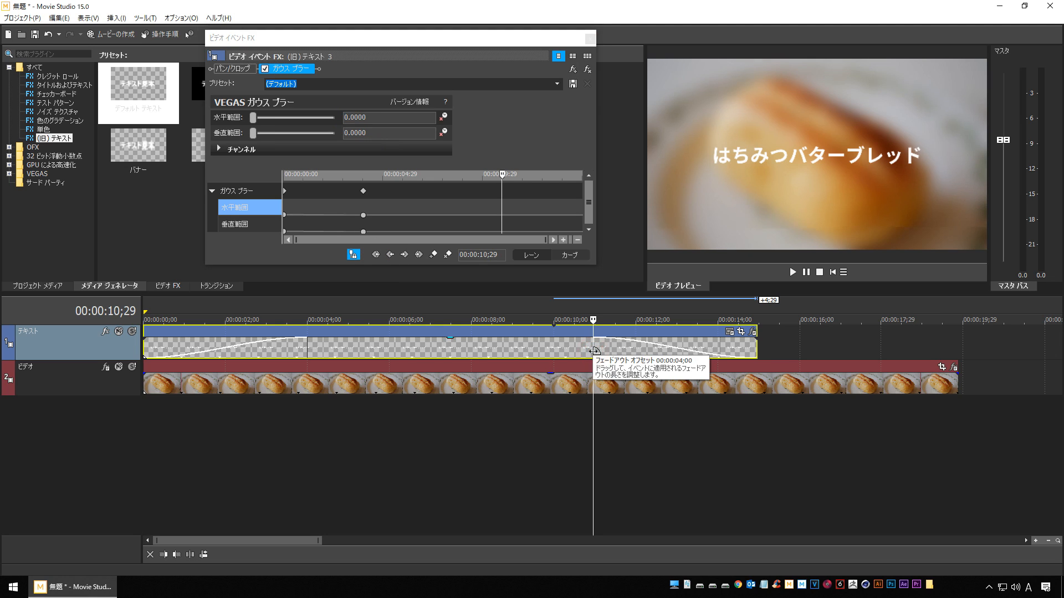
left_click(237, 191)
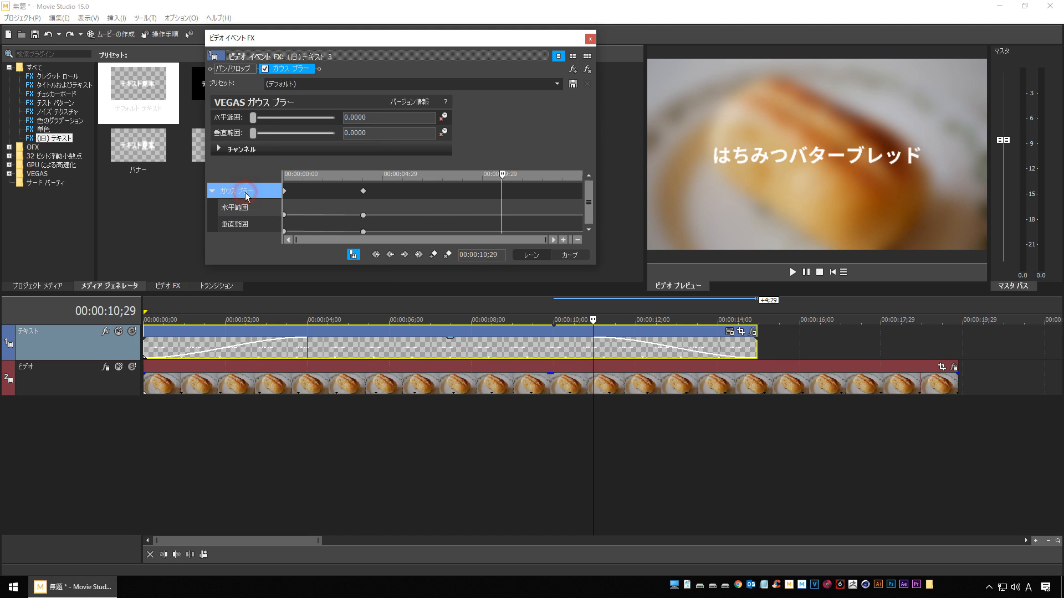
left_click(434, 255)
Paste the copied value 0.0630 into the text blur's horizontal and vertical ranges at the end of the text event.
left_click(757, 351)
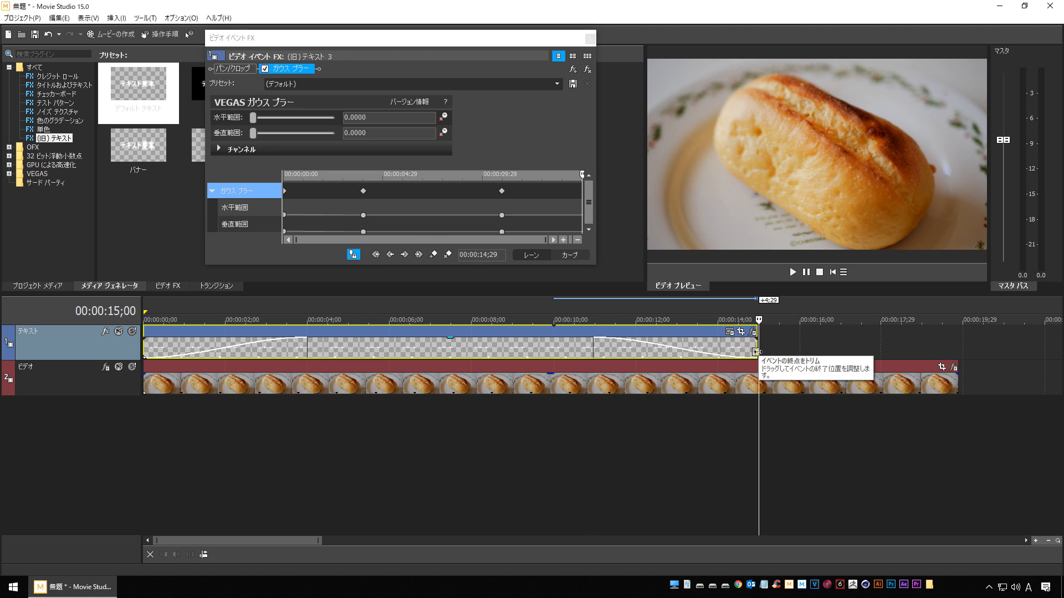
left_click(398, 117)
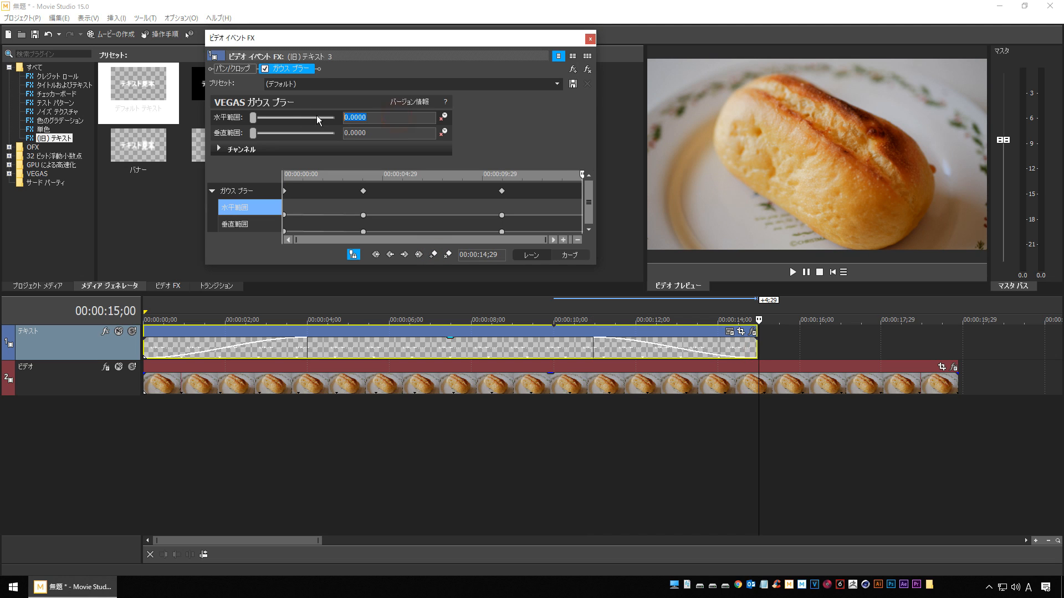
right_click(361, 118)
left_click(376, 163)
left_click_drag(386, 134, 340, 138)
right_click(357, 133)
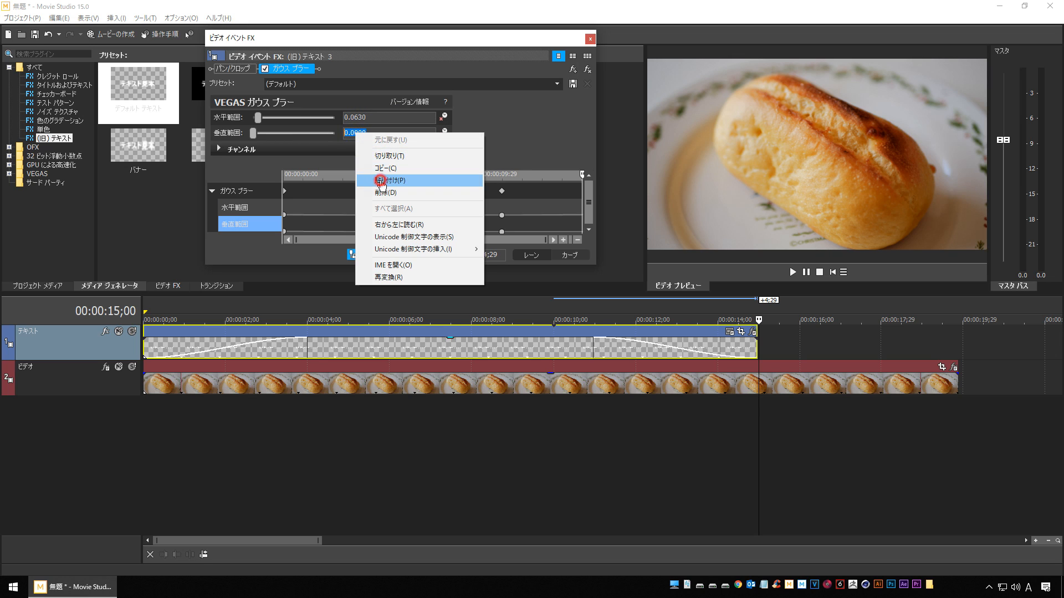
left_click(379, 181)
Add a Gaussian blur keyframe for the text at the end of its event, 00:00:14;29.
left_click(593, 203)
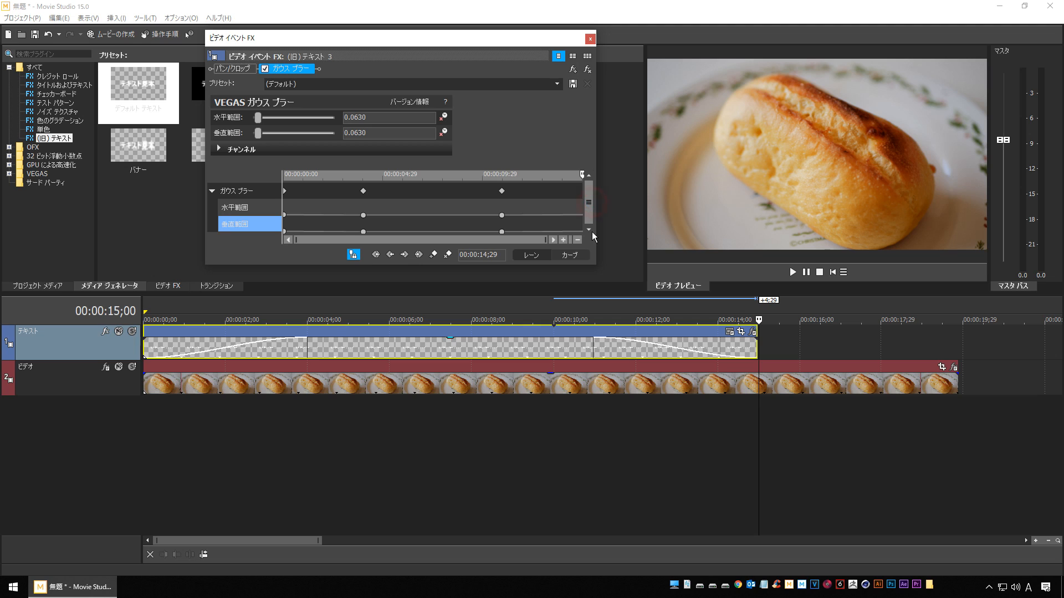
left_click(404, 116)
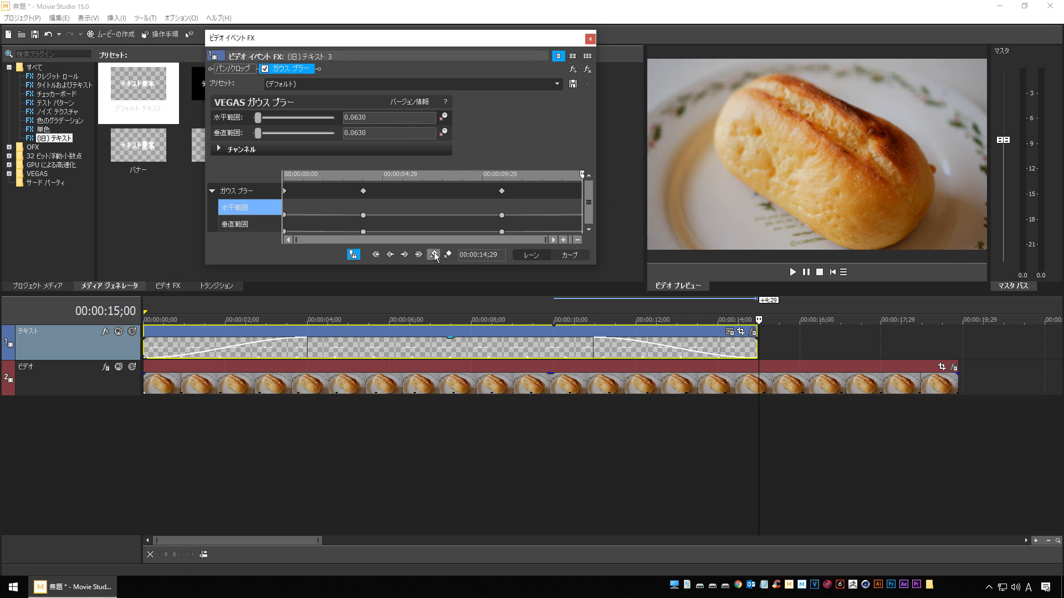
left_click(259, 191)
left_click(434, 255)
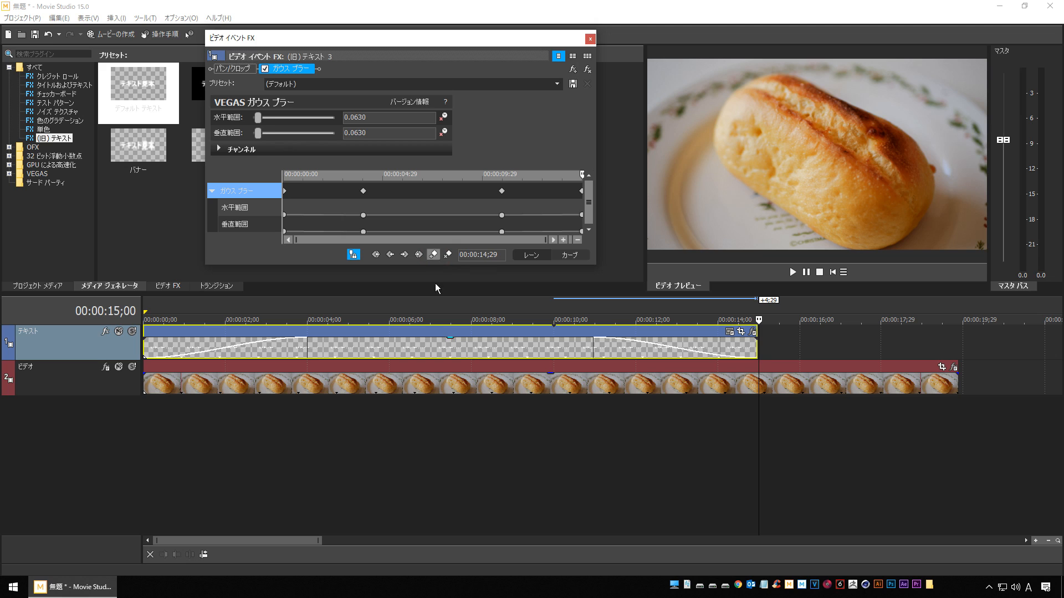
Play back the fade-out from about 00:00:10;22 to check that the title blurs as it disappears.
left_click(585, 430)
key("space")
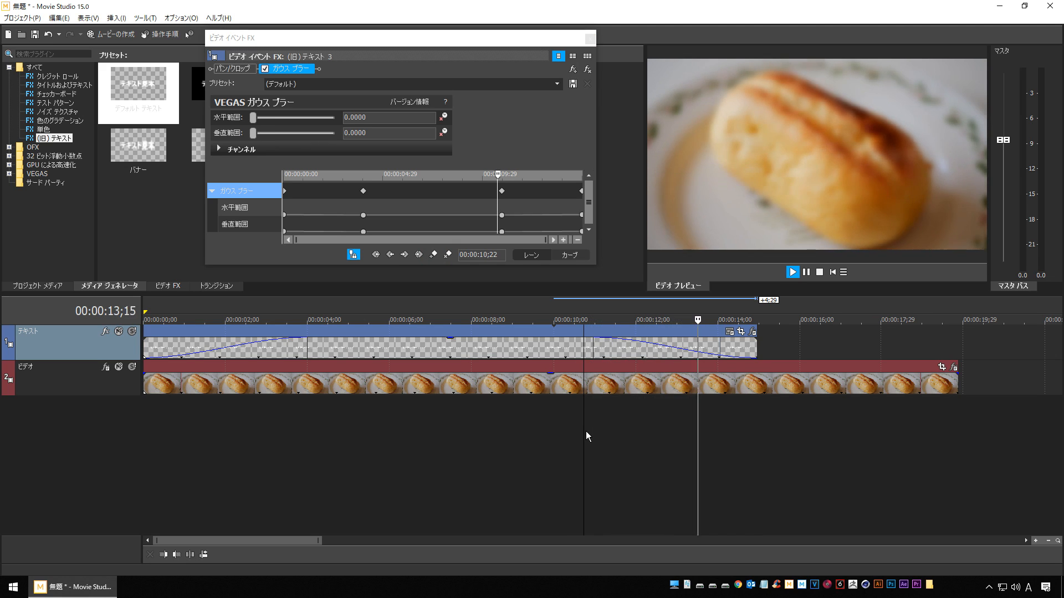
key("space")
key("space")
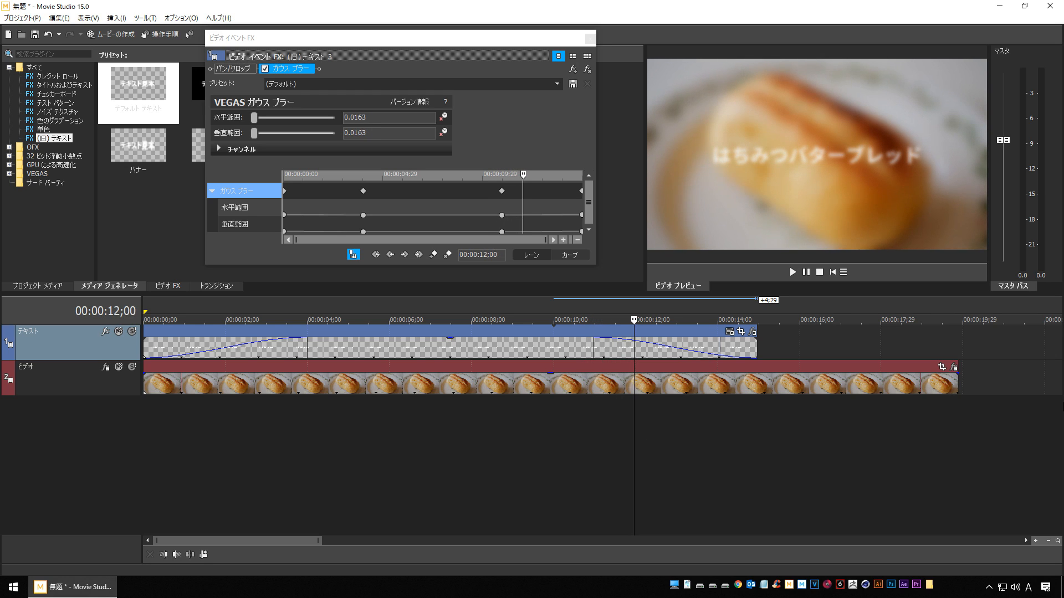